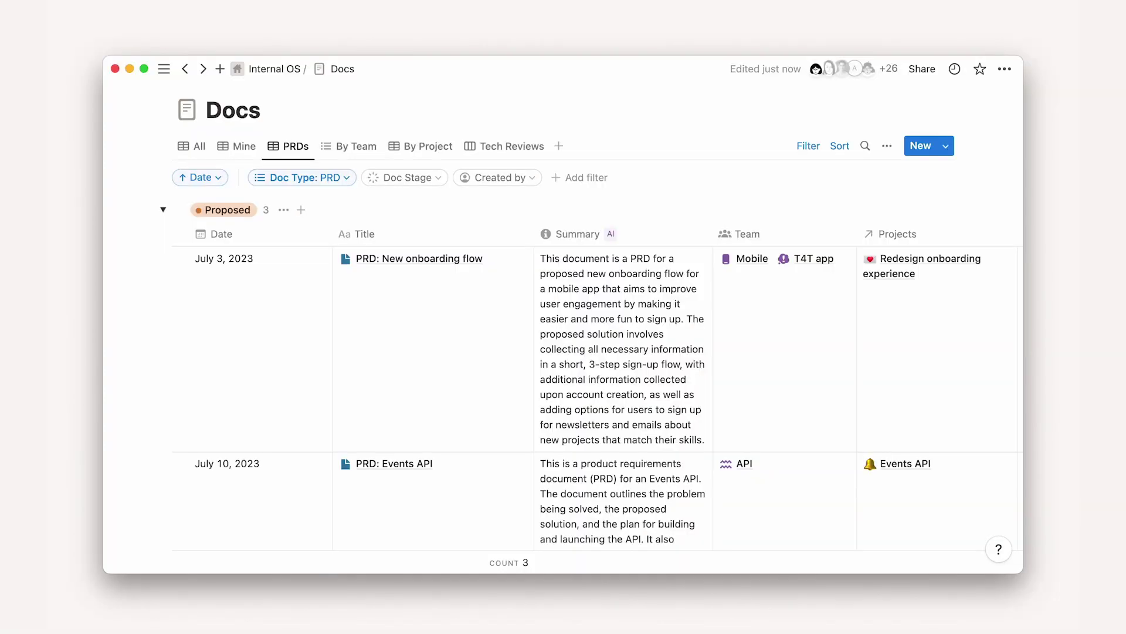
Open the PRD: New onboarding flow page and read down to its Feedback section
left_click(511, 258)
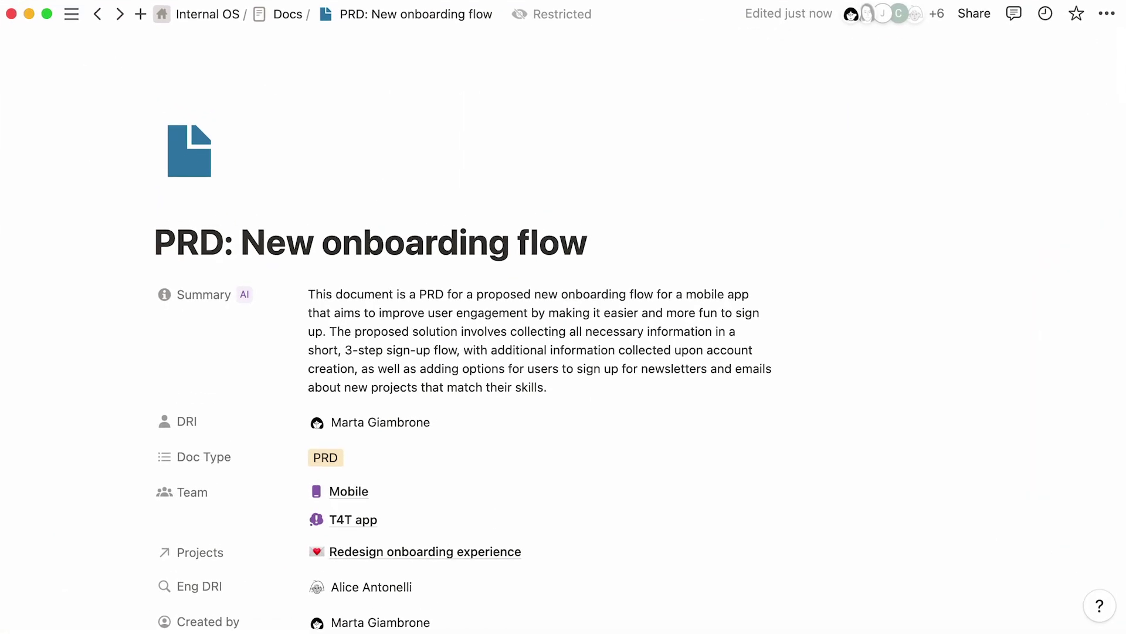
scroll(563, 329, "down", 20)
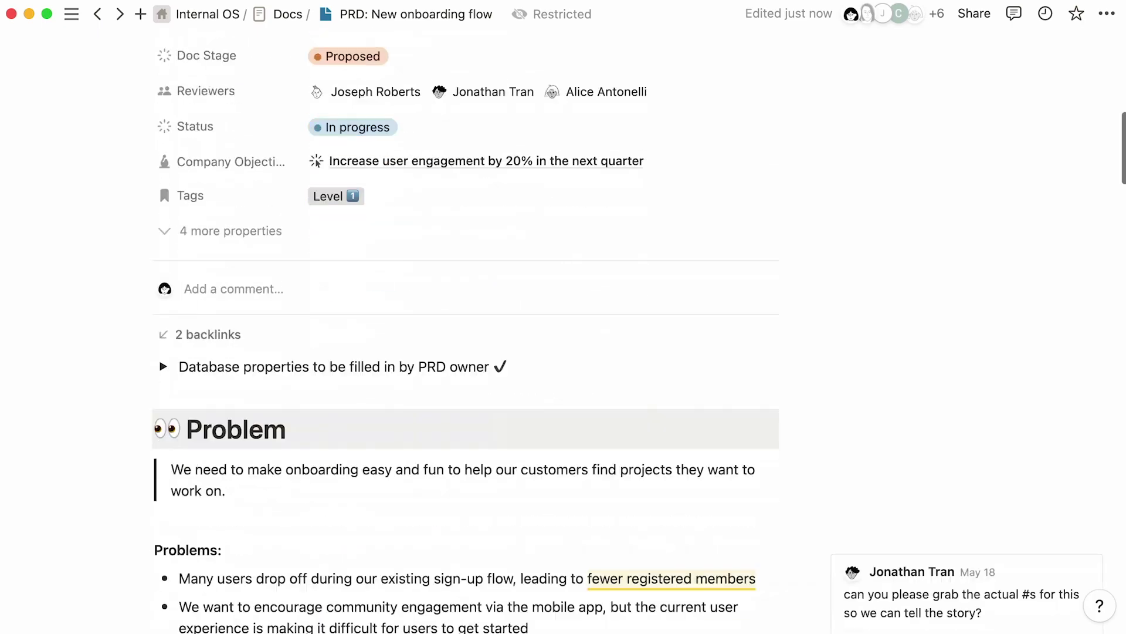
scroll(465, 331, "down", 20)
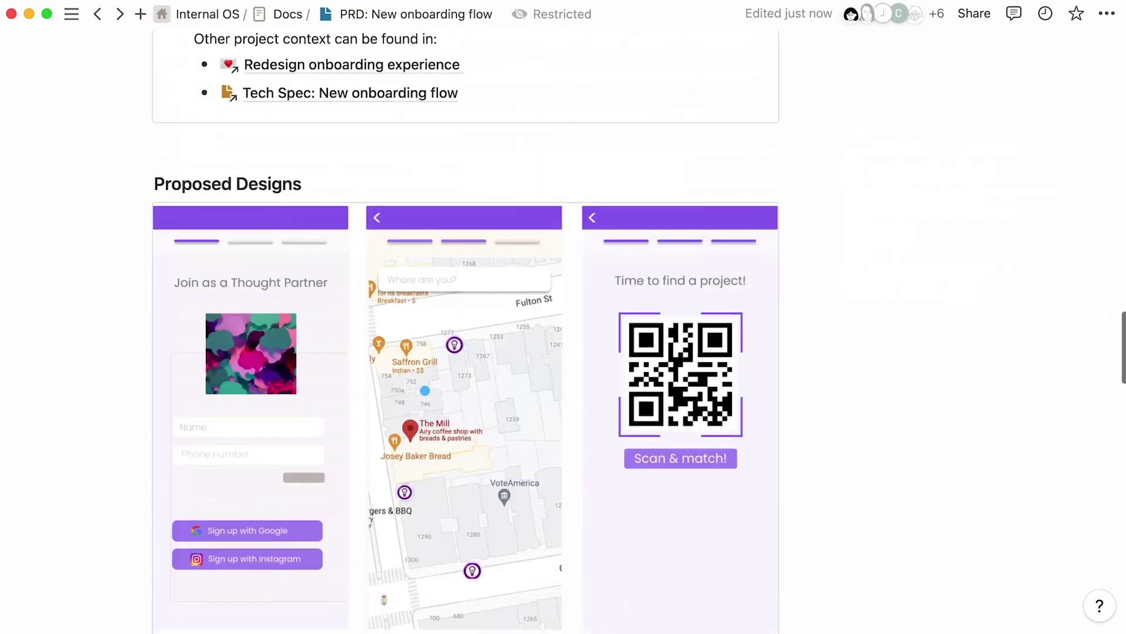
scroll(465, 332, "down", 15)
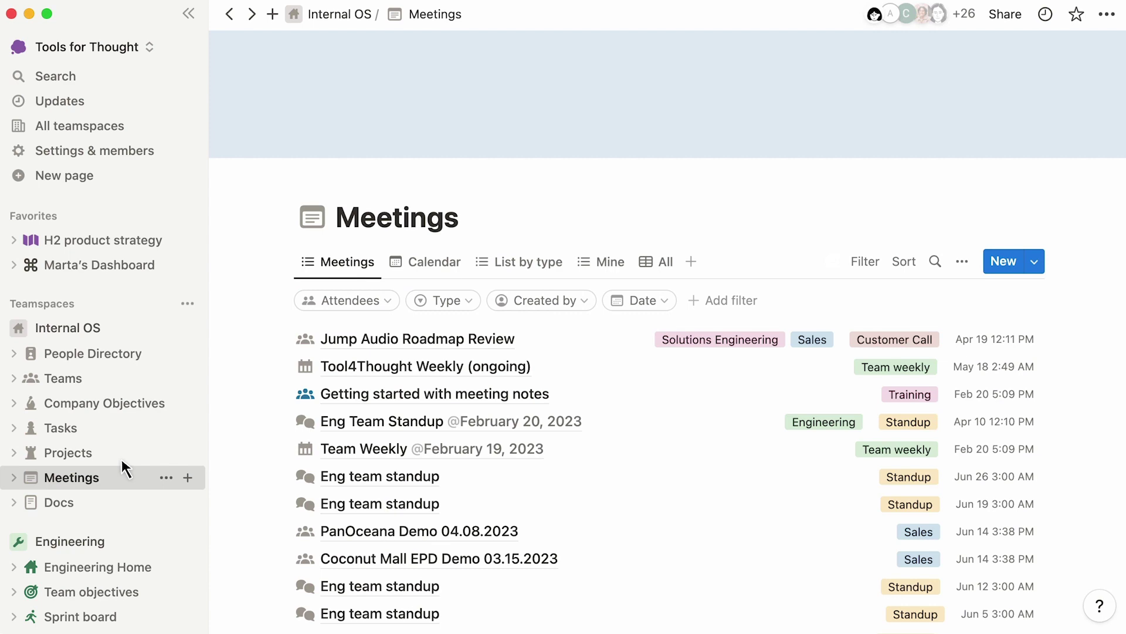
Browse the Projects, Tasks, Company Objectives and Docs databases, then collapse the sidebar
left_click(124, 447)
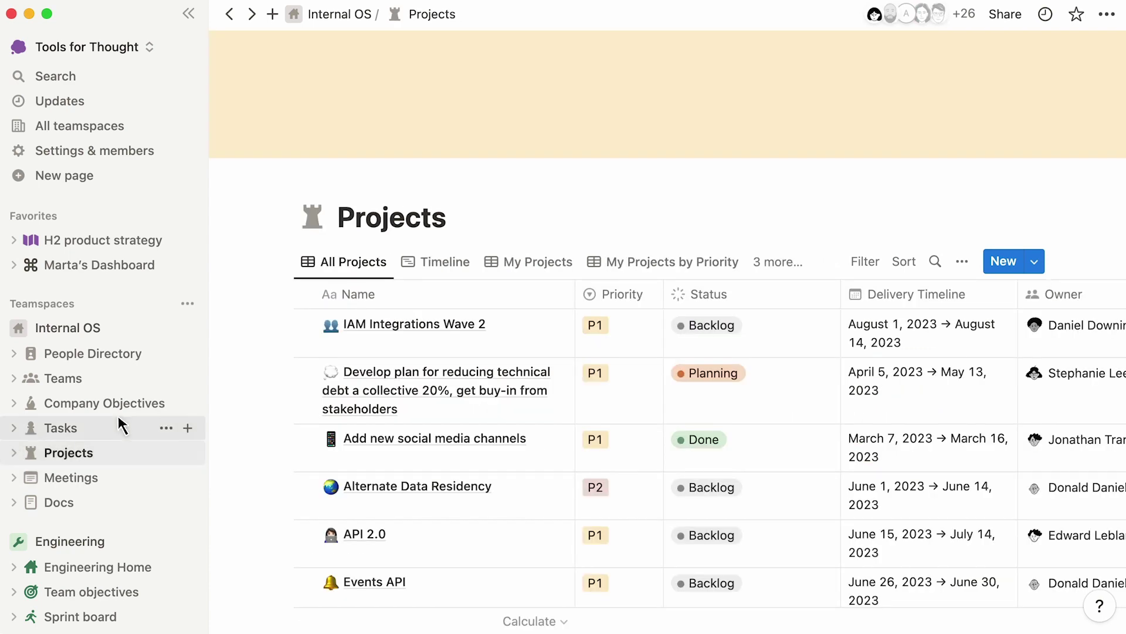
left_click(119, 415)
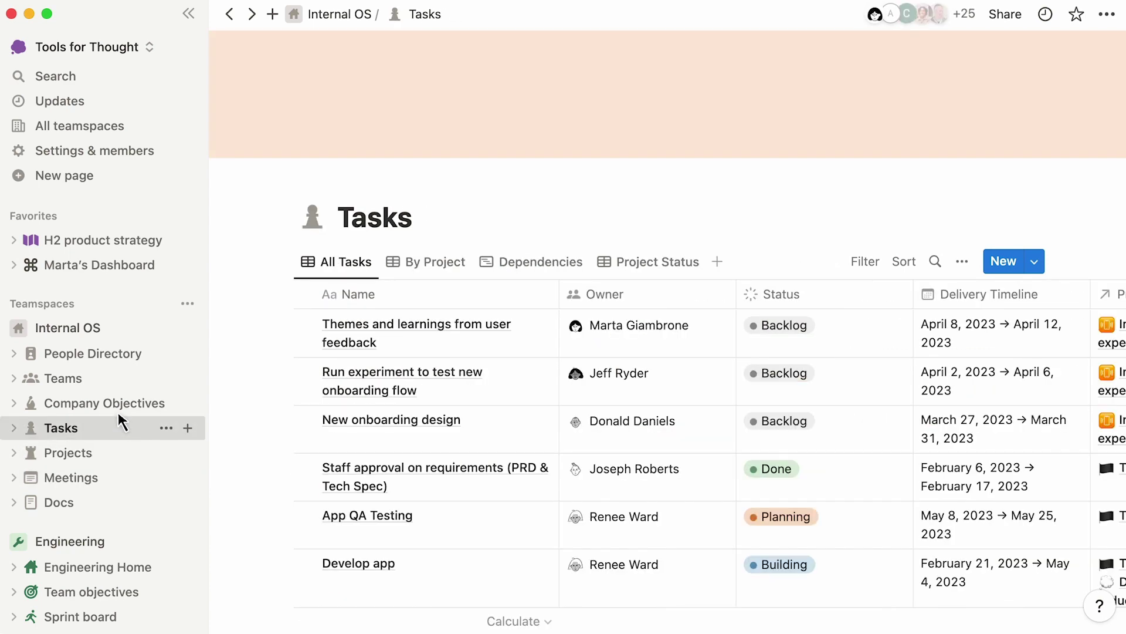
left_click(172, 401)
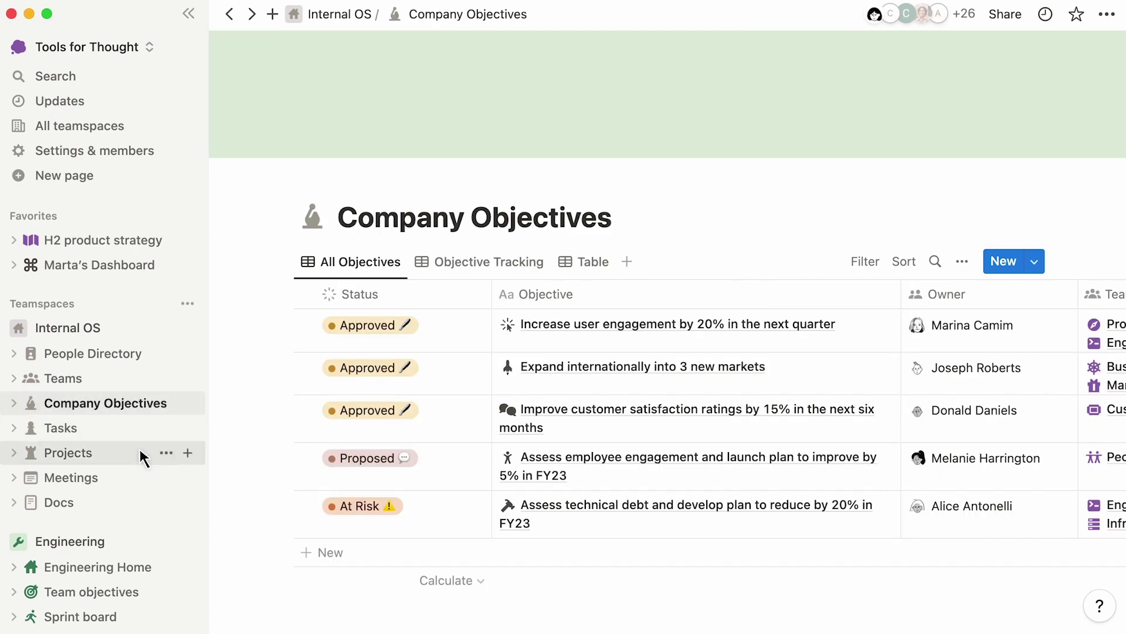
left_click(115, 491)
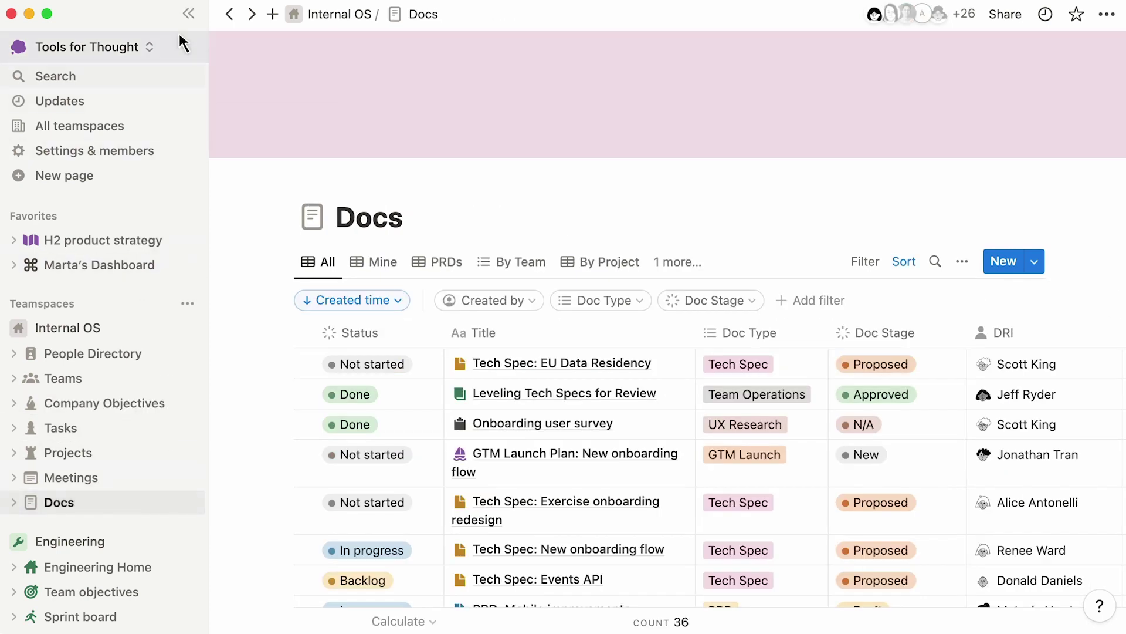
left_click(188, 13)
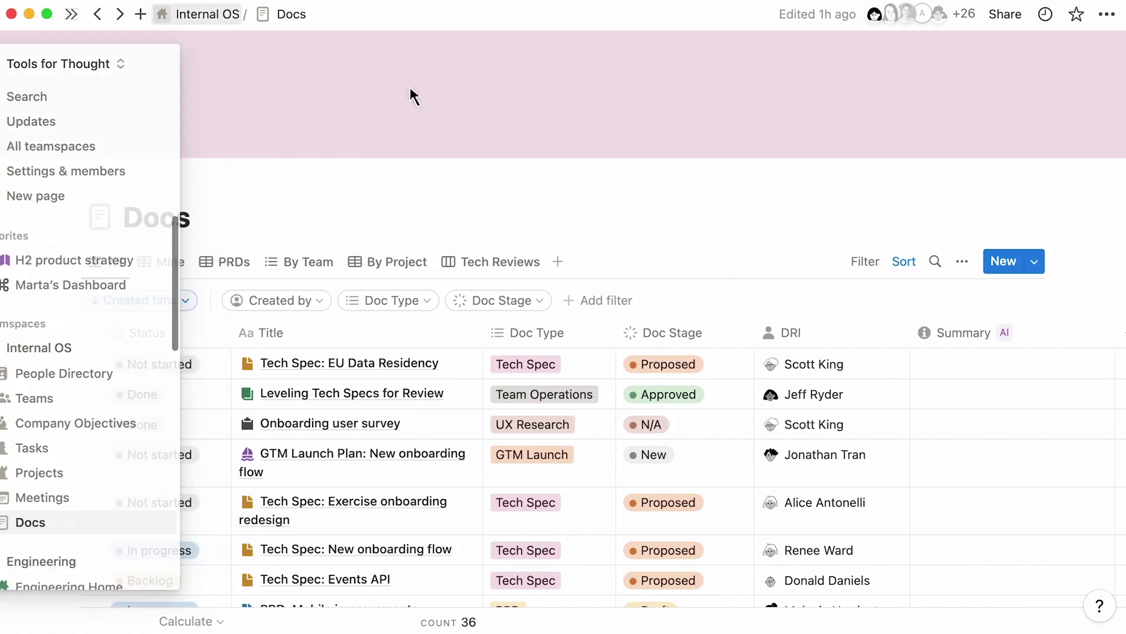
Set Summary to AI autofill with prompt 'Write a summary about the feature explained in two sentences.' and update all pages
left_click(1031, 327)
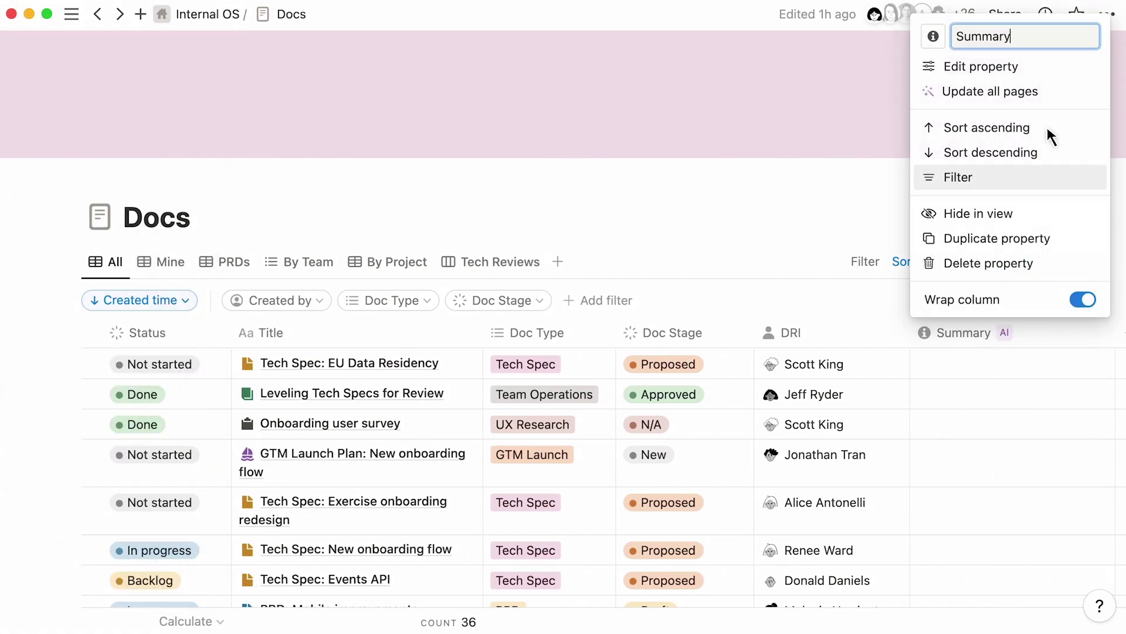
left_click(1050, 66)
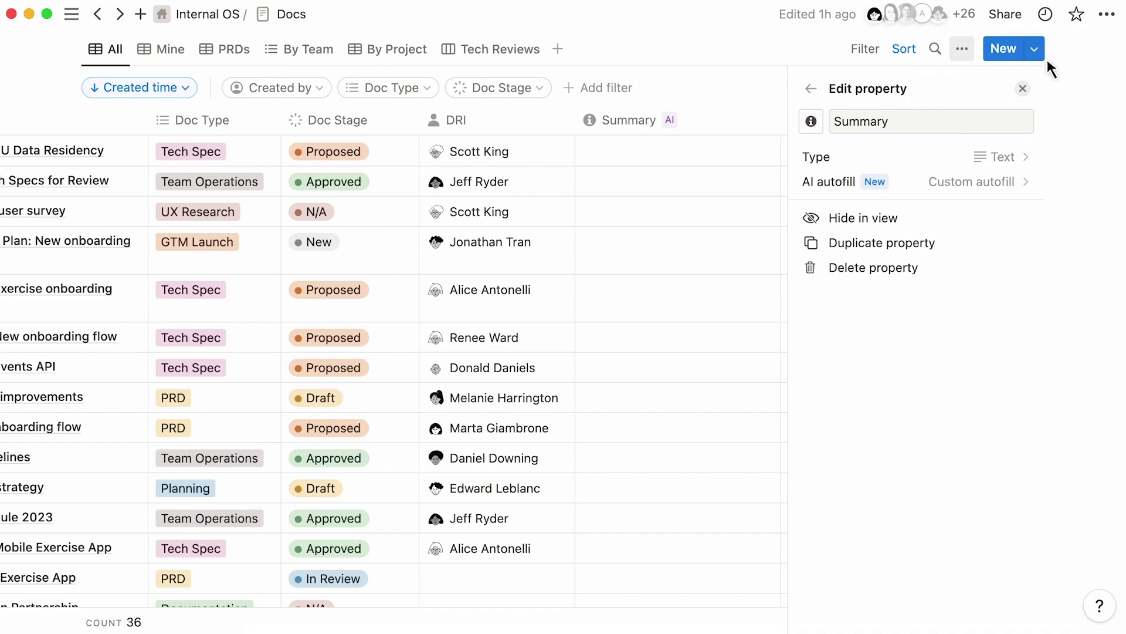
left_click(908, 179)
type("Writ")
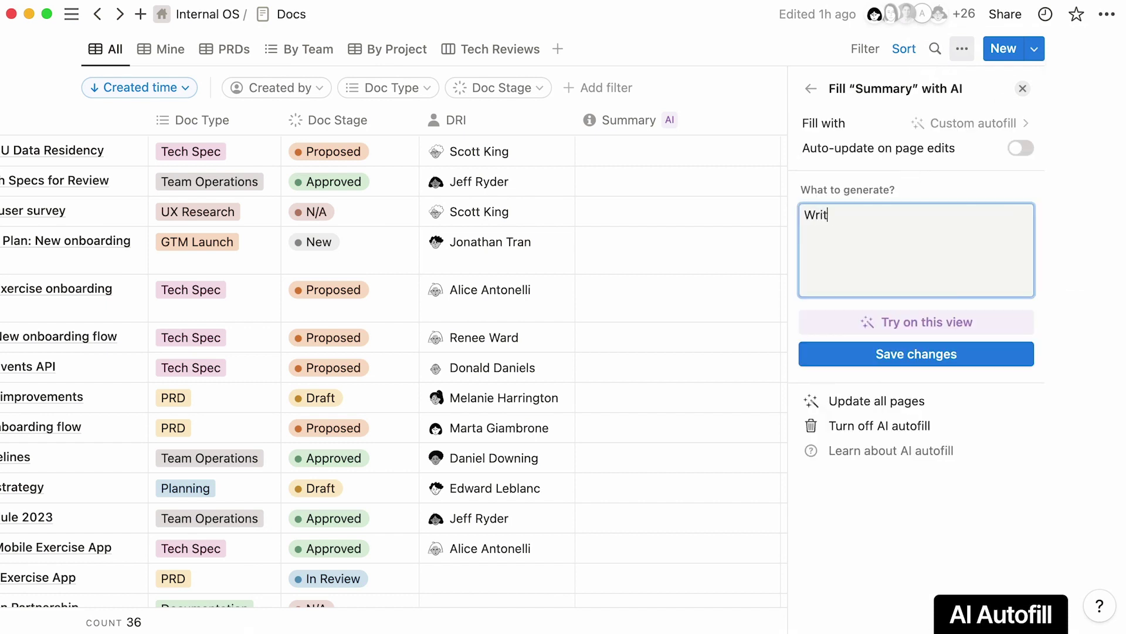
type("e a summary about the featu")
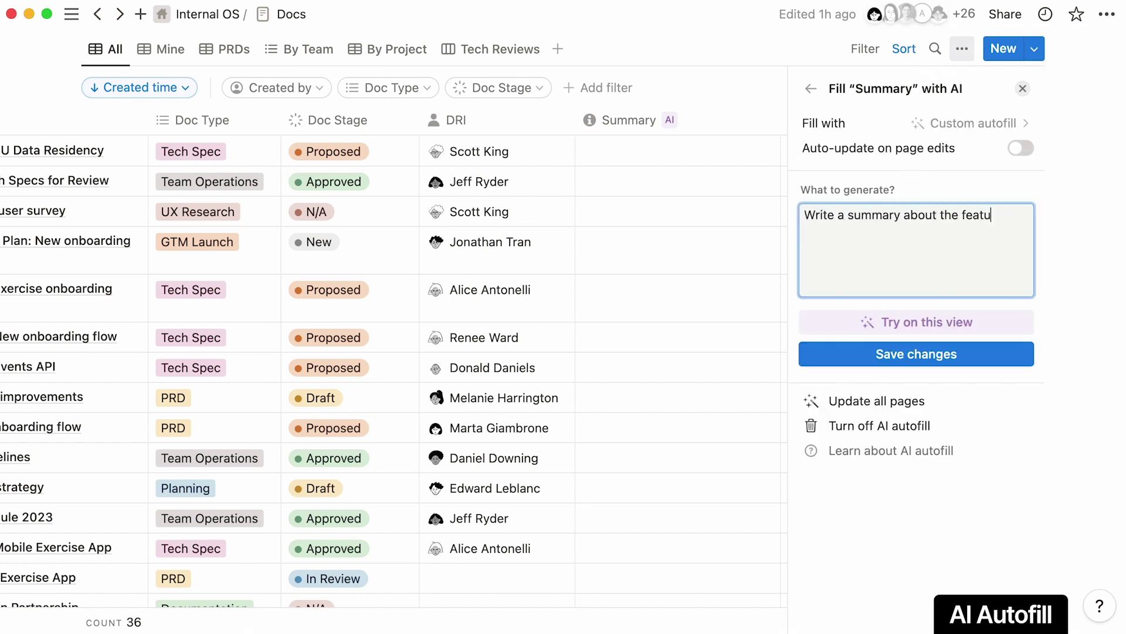
type("re explained in two sentences.")
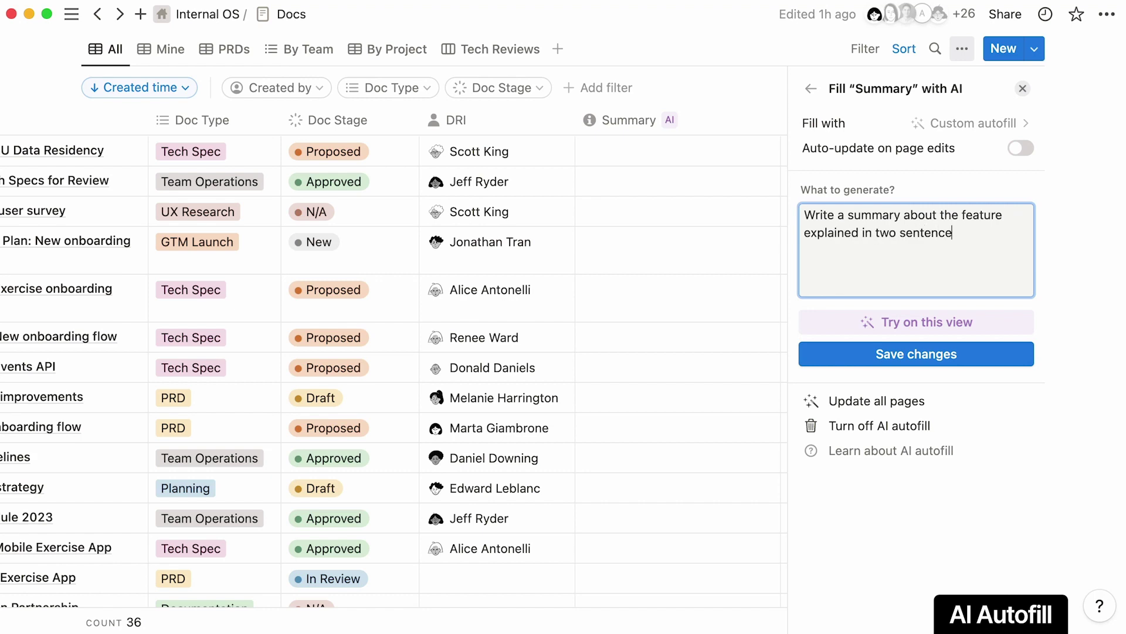
left_click(950, 354)
left_click(956, 365)
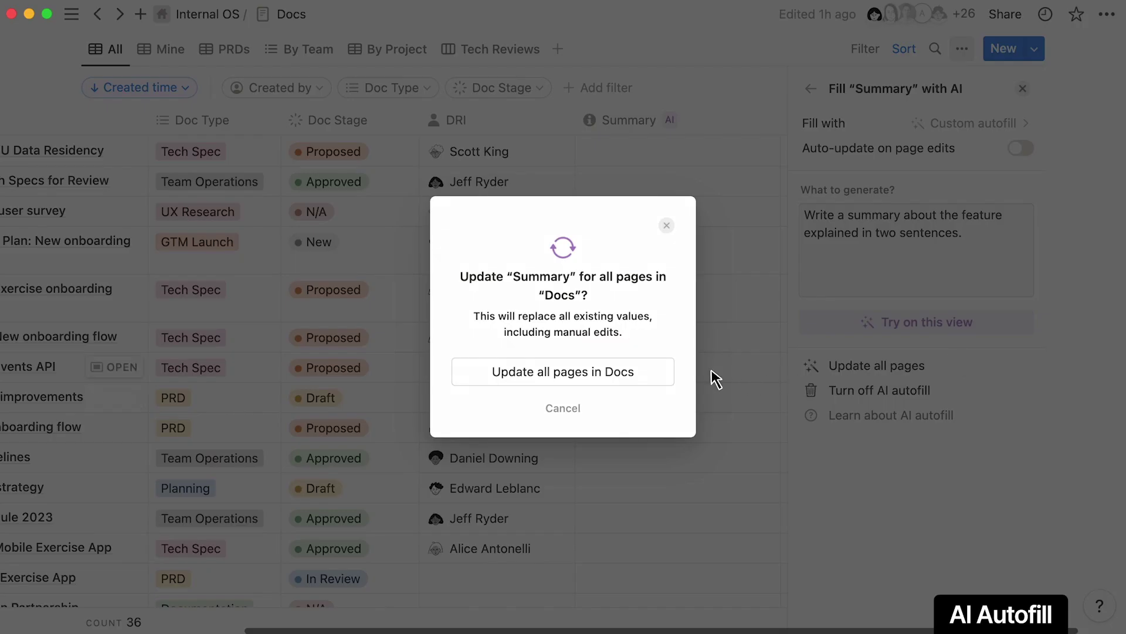
left_click(661, 377)
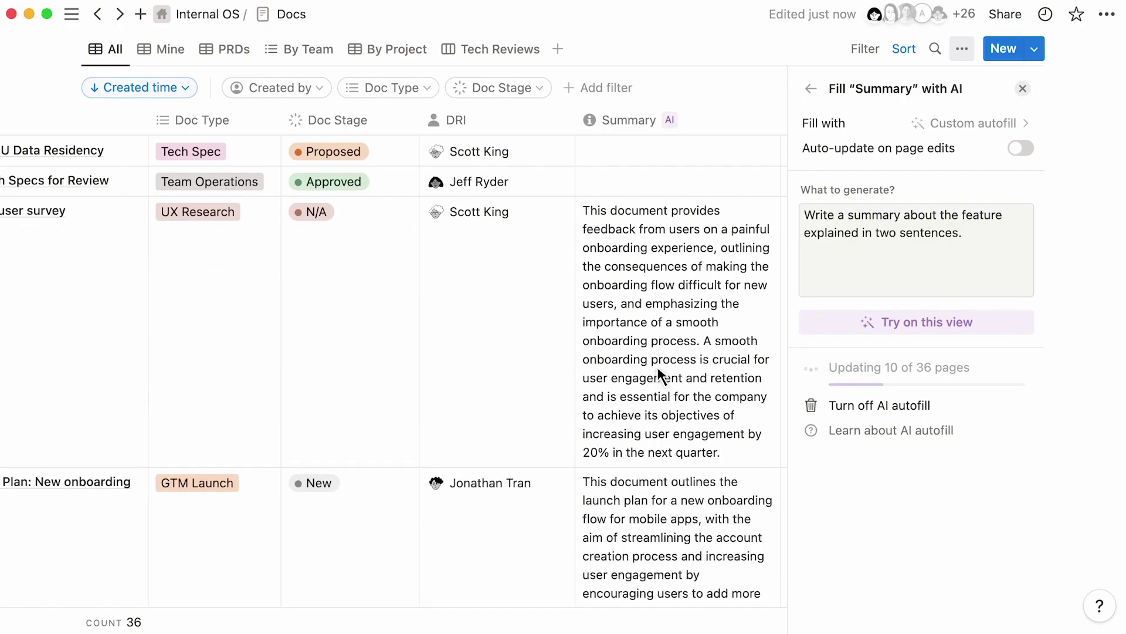
key("Escape")
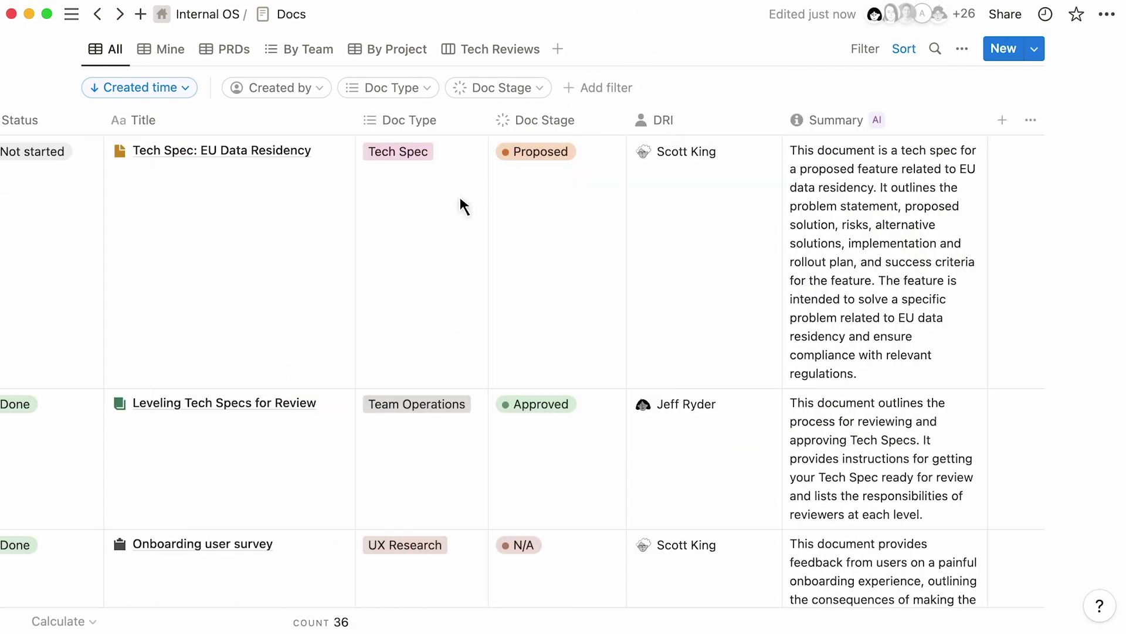
scroll(438, 217, "up", 4)
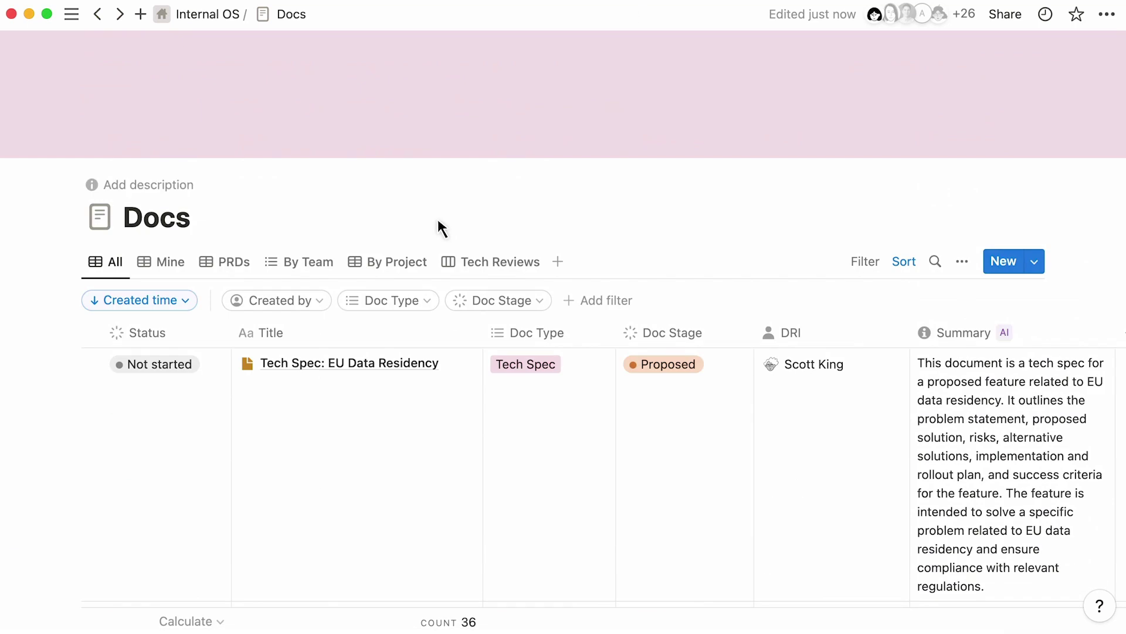
Switch the Docs database to the PRDs view and check its Doc Type: PRD filter
left_click(228, 264)
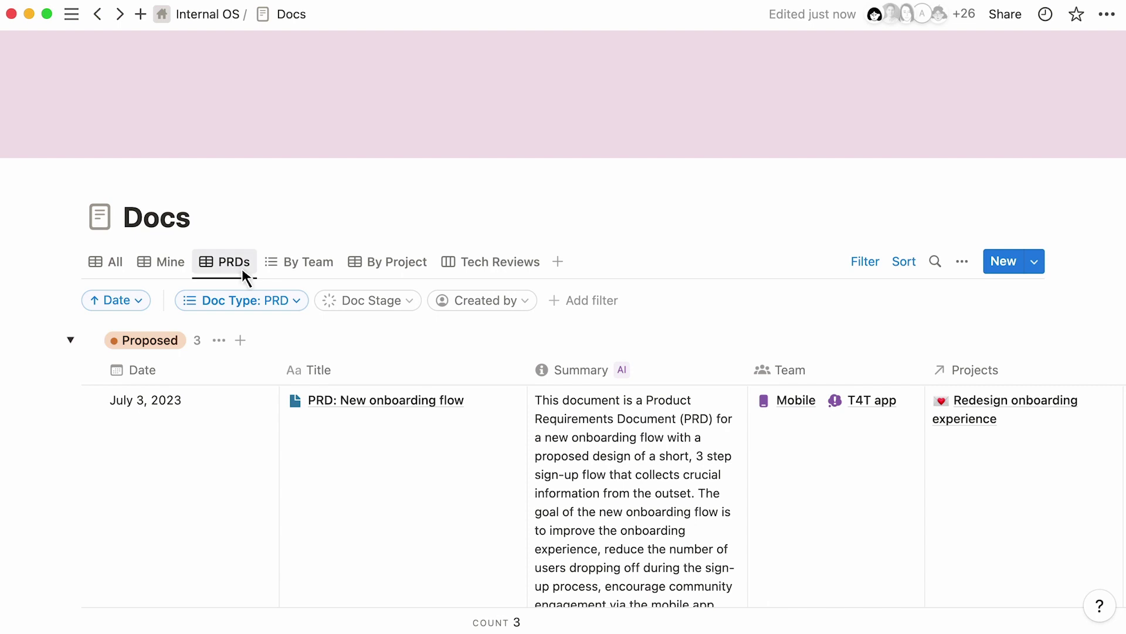
left_click(260, 294)
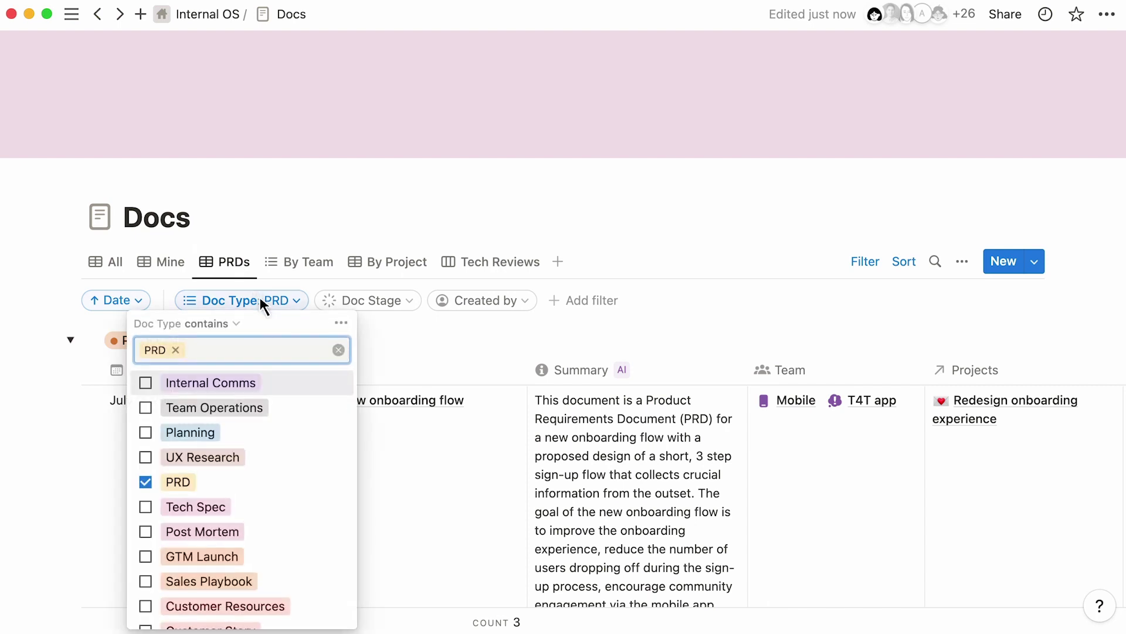
key("Escape")
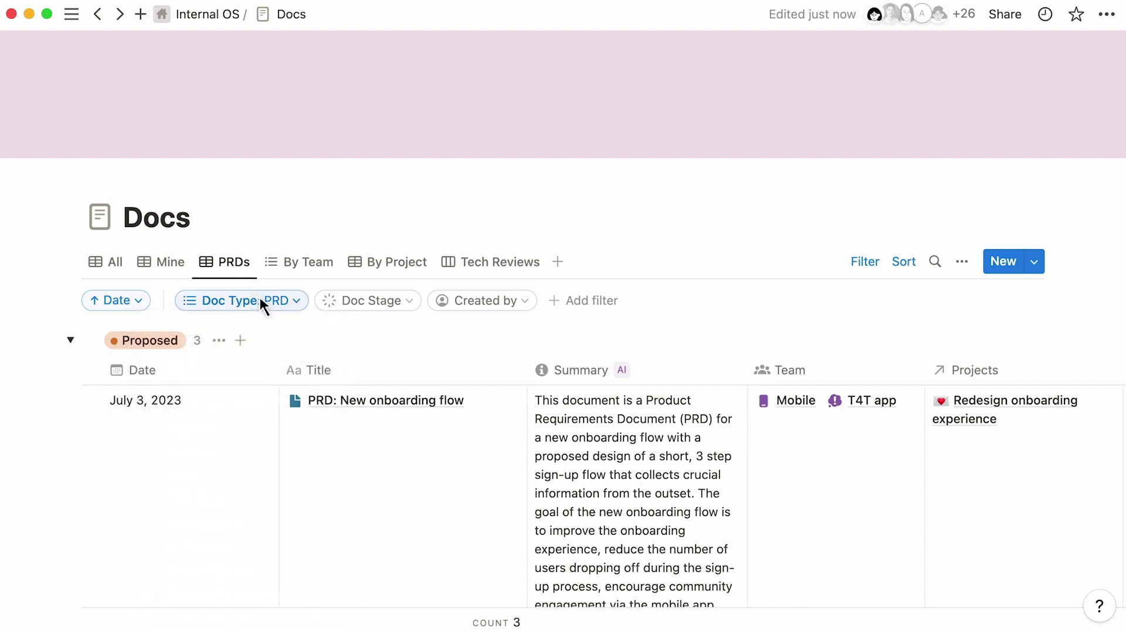
left_click(1033, 262)
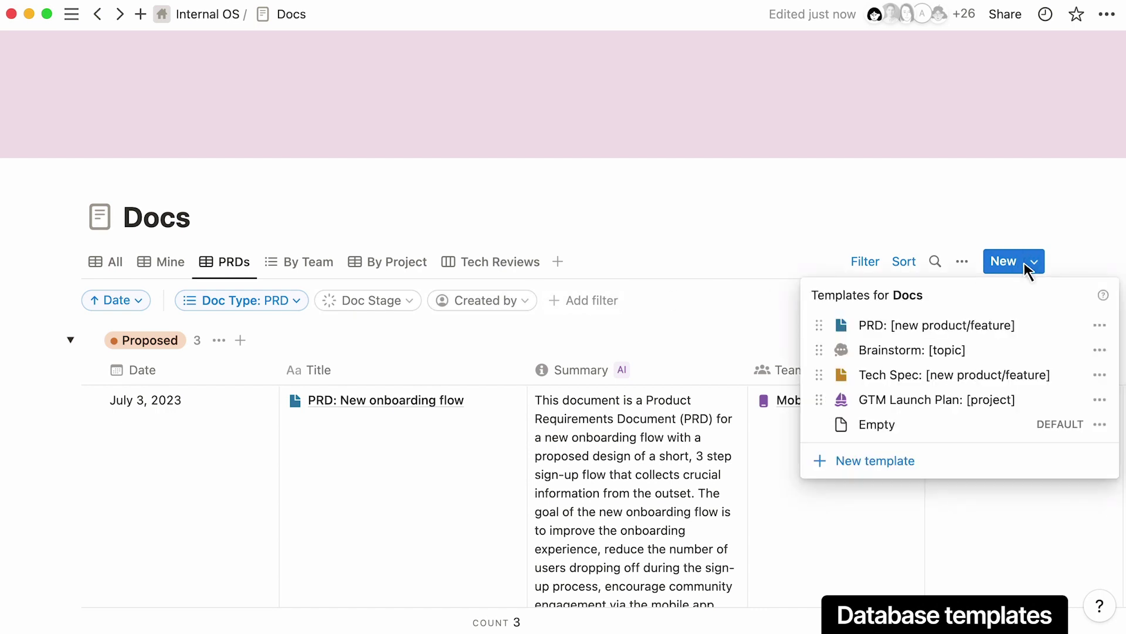
Edit the PRD: [new product/feature] template and review its Problem, Proposal, Plan and Feedback sections
left_click(1094, 326)
left_click(1046, 322)
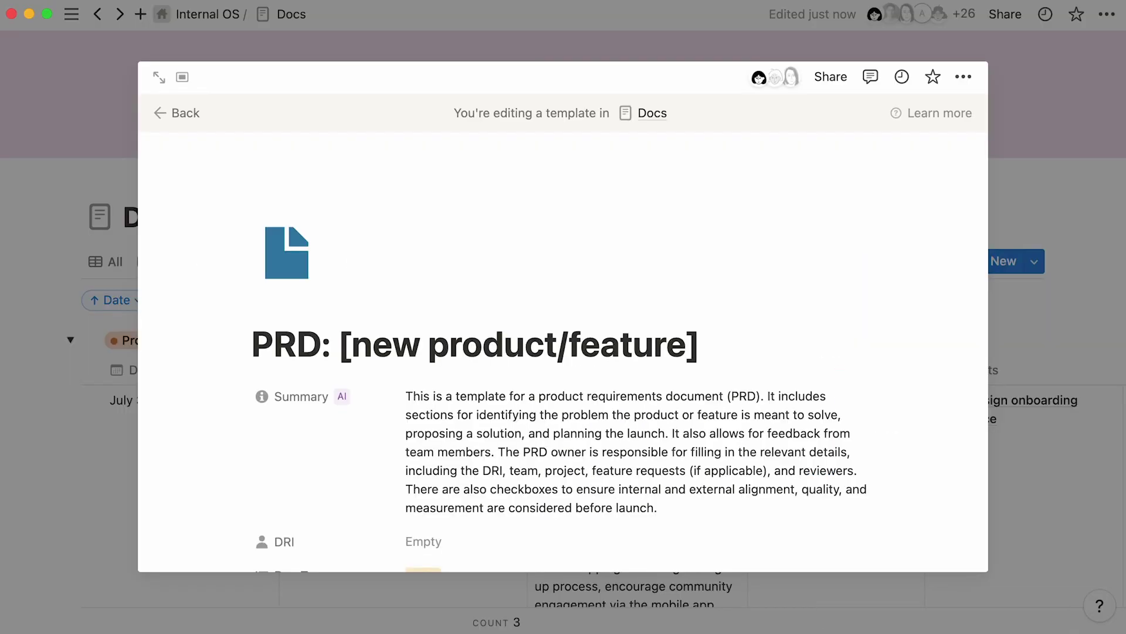
scroll(563, 341, "down", 8)
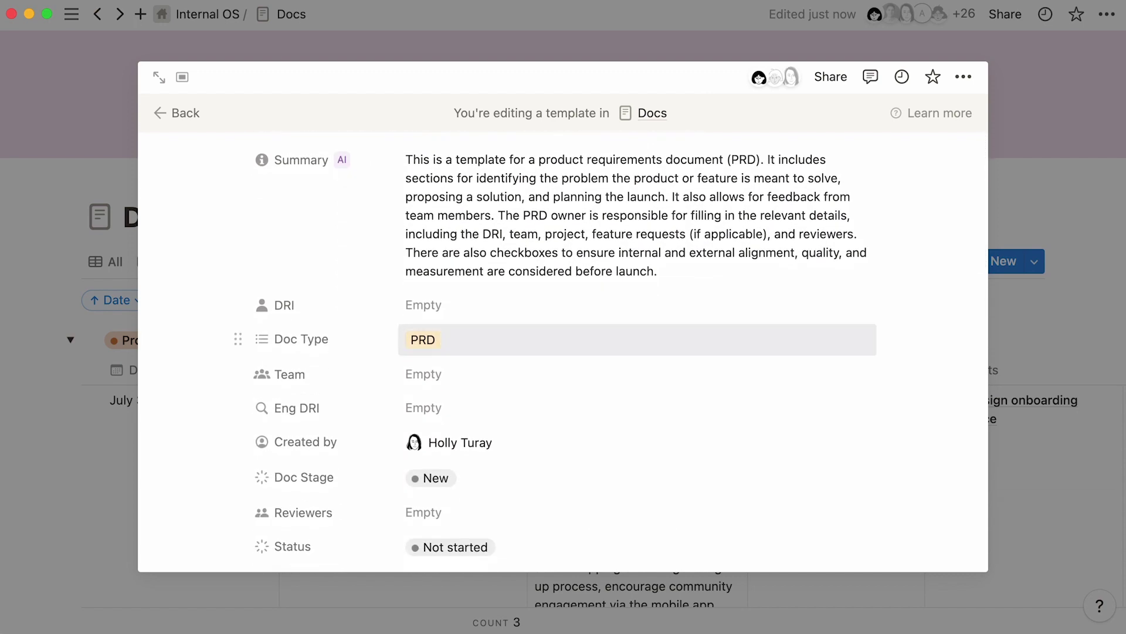
scroll(182, 380, "down", 10)
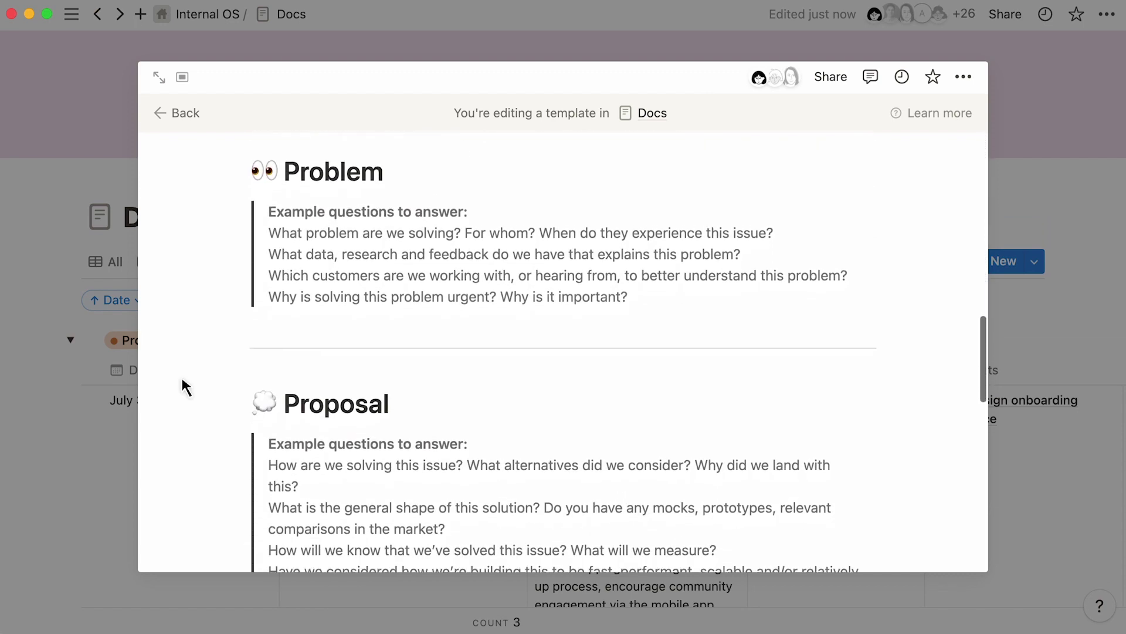
scroll(182, 380, "down", 6)
scroll(181, 380, "down", 4)
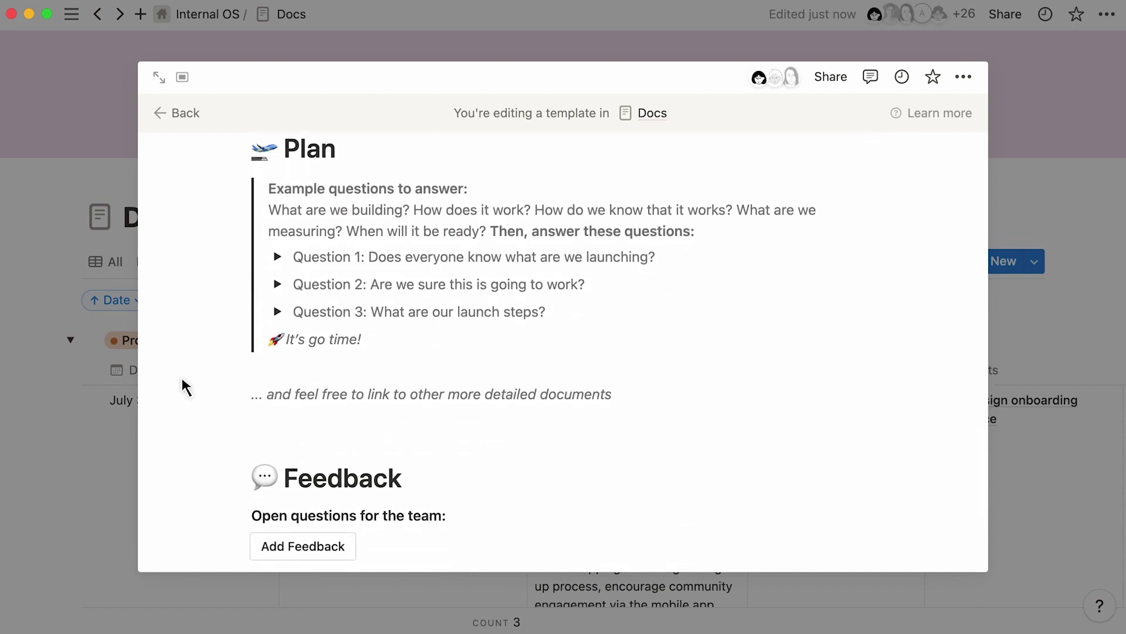
Close the template editor, then open PRD: New onboarding flow full-page and scroll to Problem
left_click(101, 443)
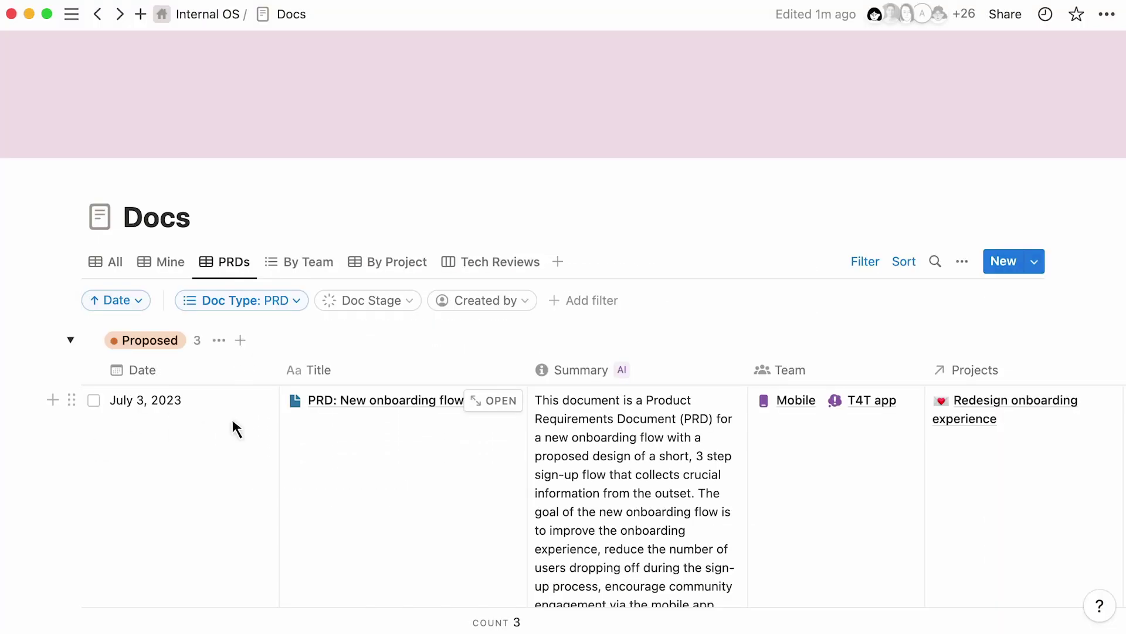
left_click(466, 399)
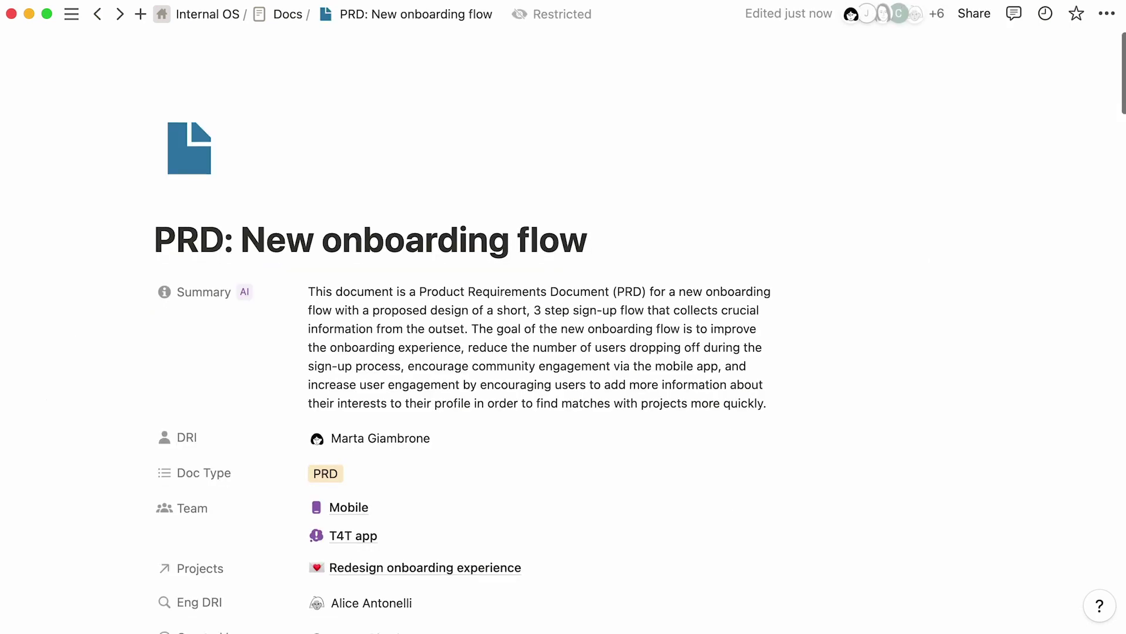
scroll(640, 333, "down", 3)
scroll(528, 147, "down", 2)
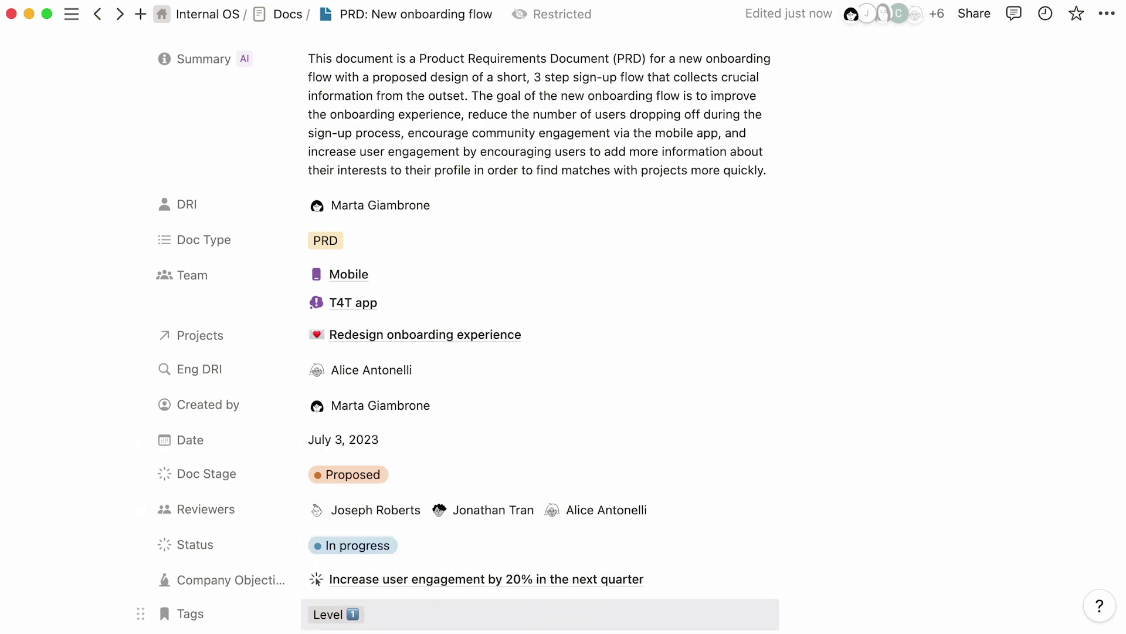
scroll(464, 328, "down", 12)
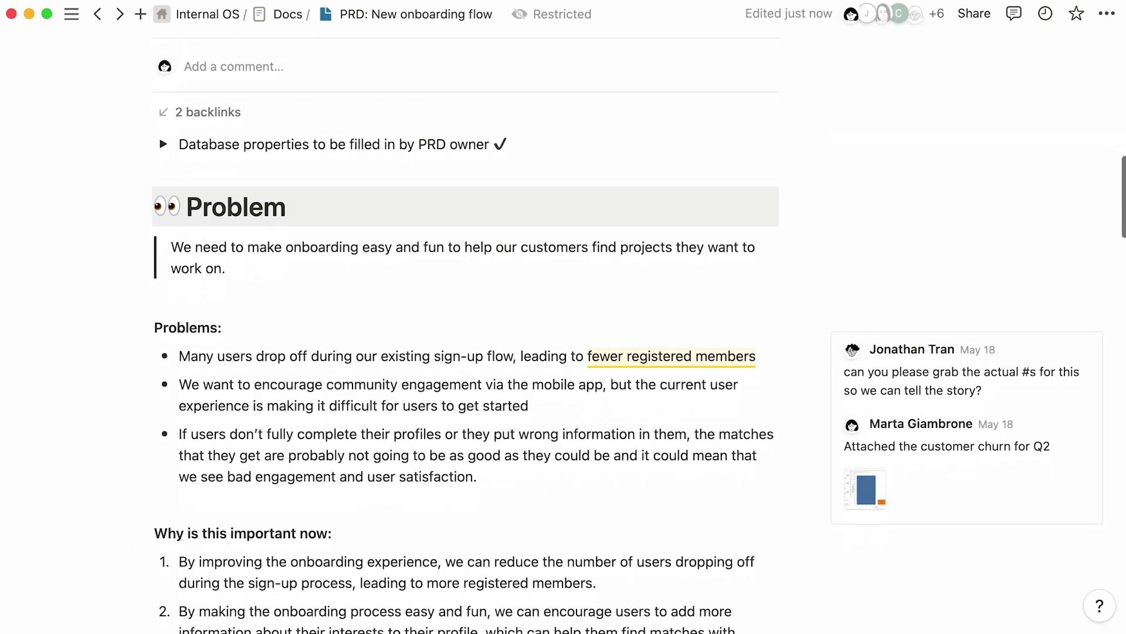
Expand the 'Database properties to be filled in by PRD owner' checklist, then scroll to the Problems list
left_click(157, 54)
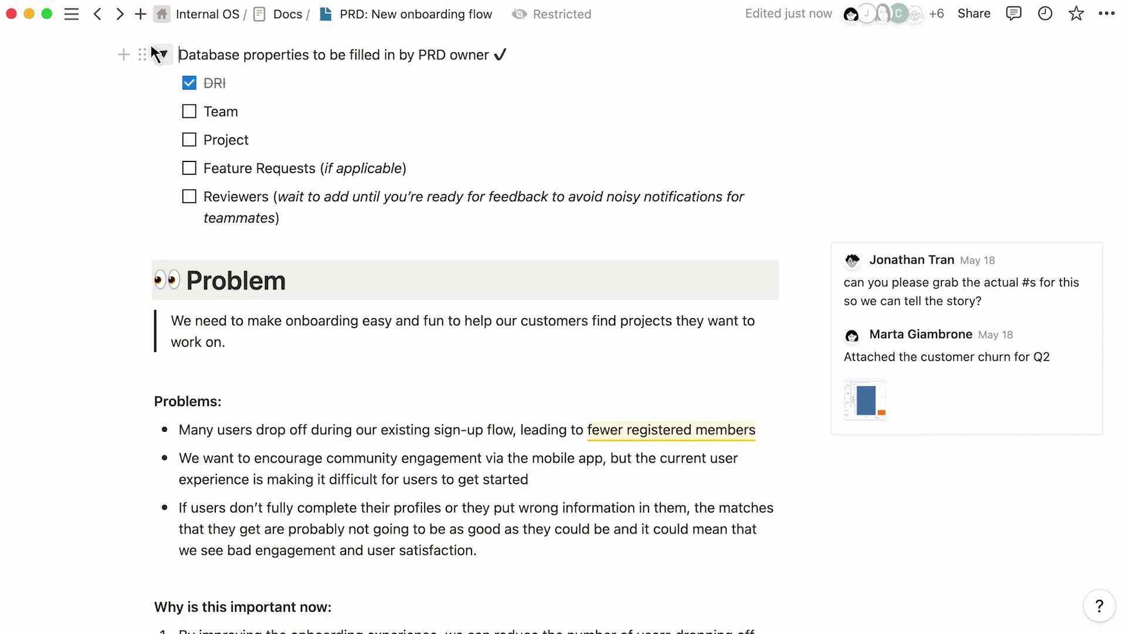
triple_click(225, 282)
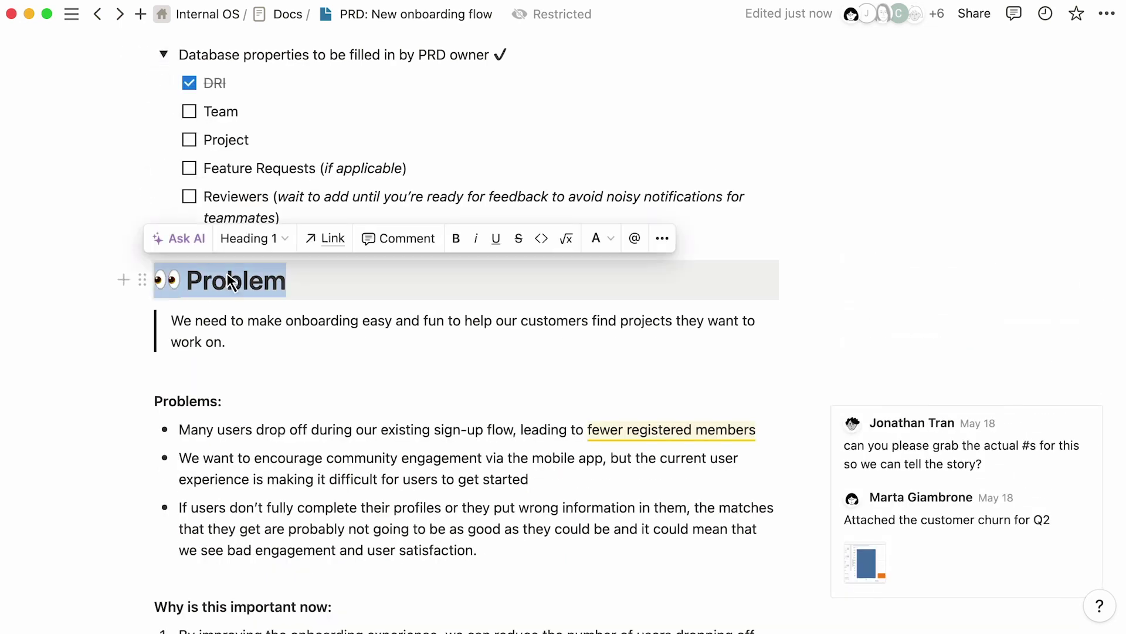
triple_click(206, 305)
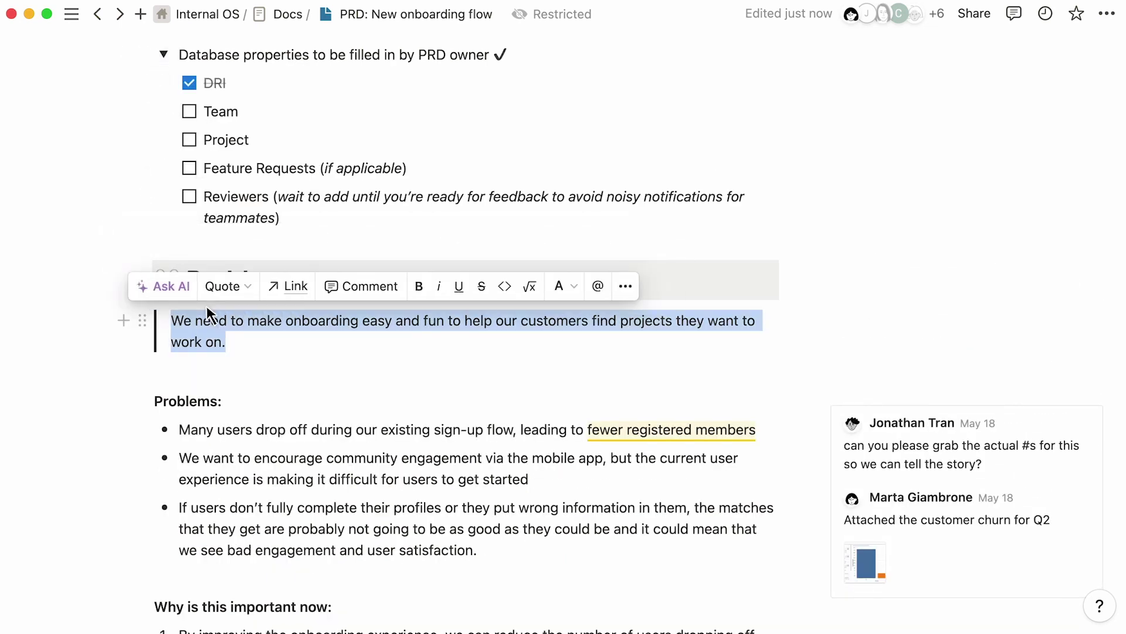
key("Right")
key("Return")
key("Return")
type("/")
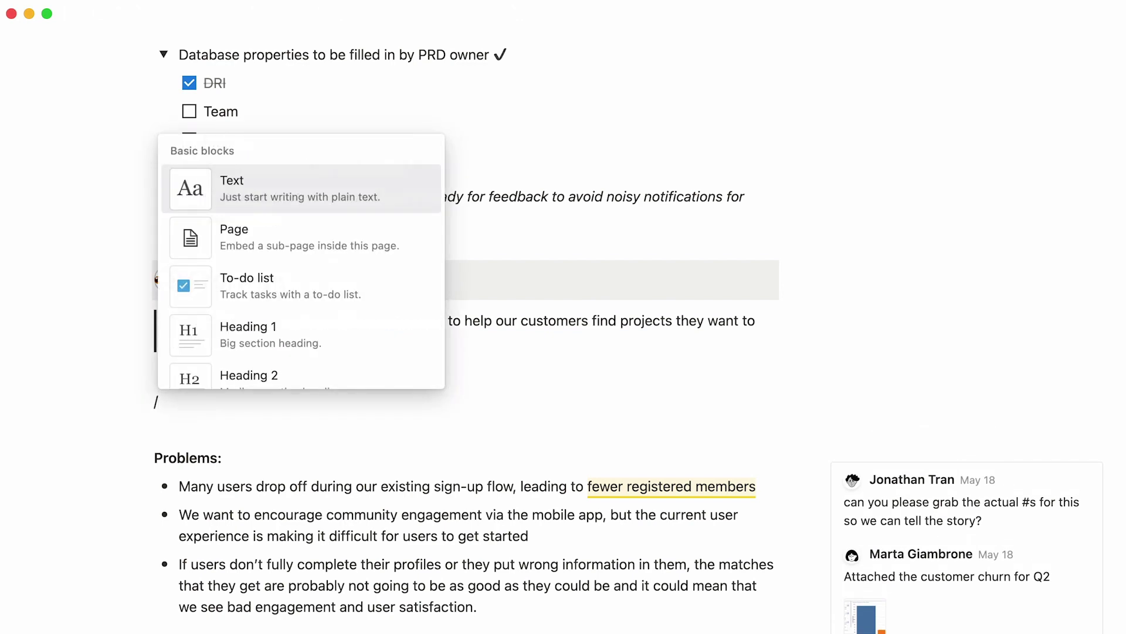
key("BackSpace")
key("BackSpace")
scroll(463, 352, "down", 4)
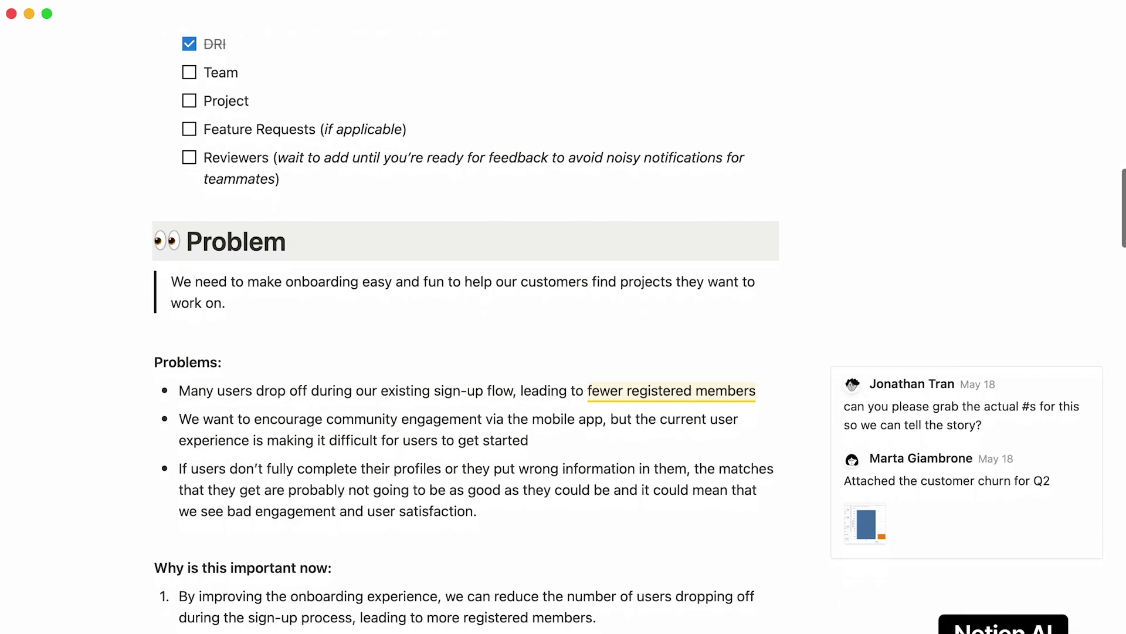
scroll(463, 332, "down", 3)
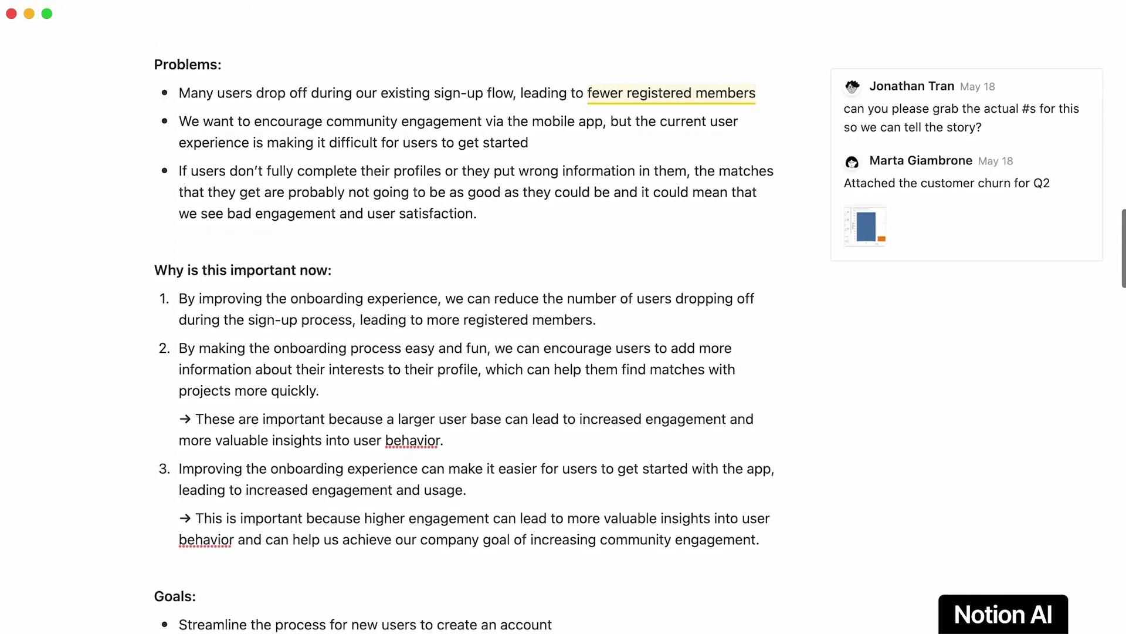
Use Ask AI to rewrite the third Problems bullet in a Professional tone, replacing the original
triple_click(376, 197)
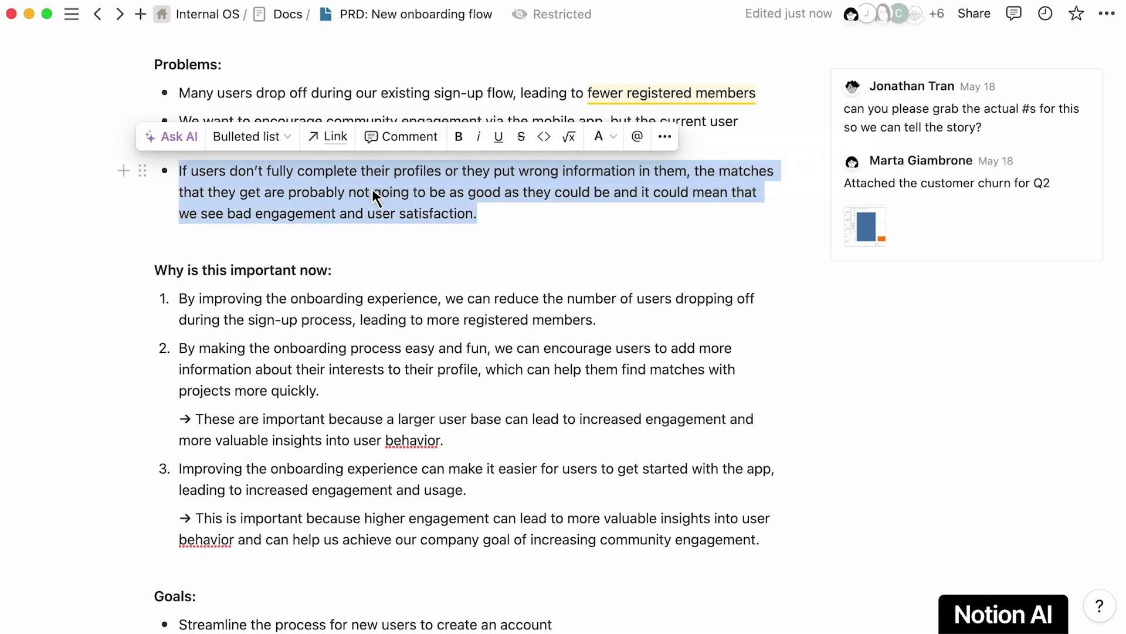
left_click(160, 136)
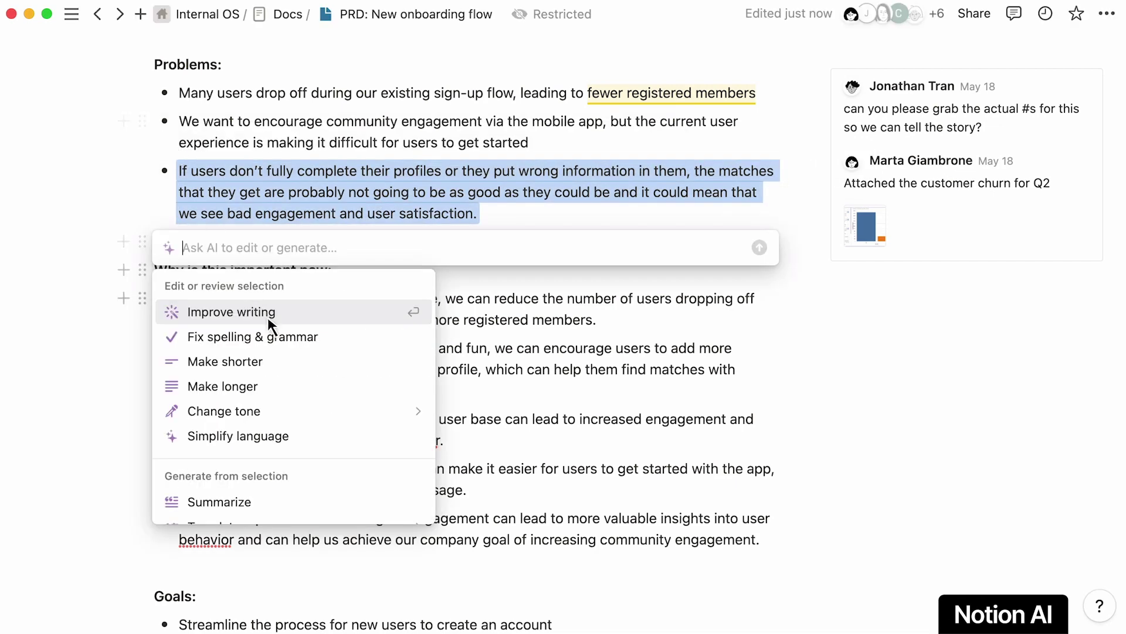
mouse_move(307, 405)
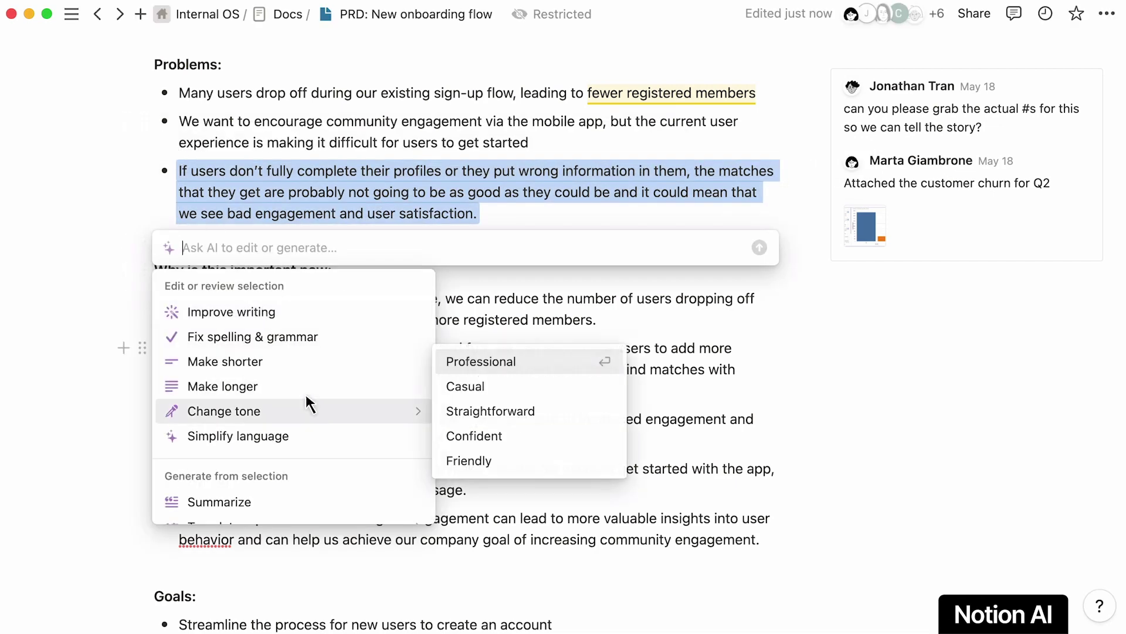
left_click(553, 359)
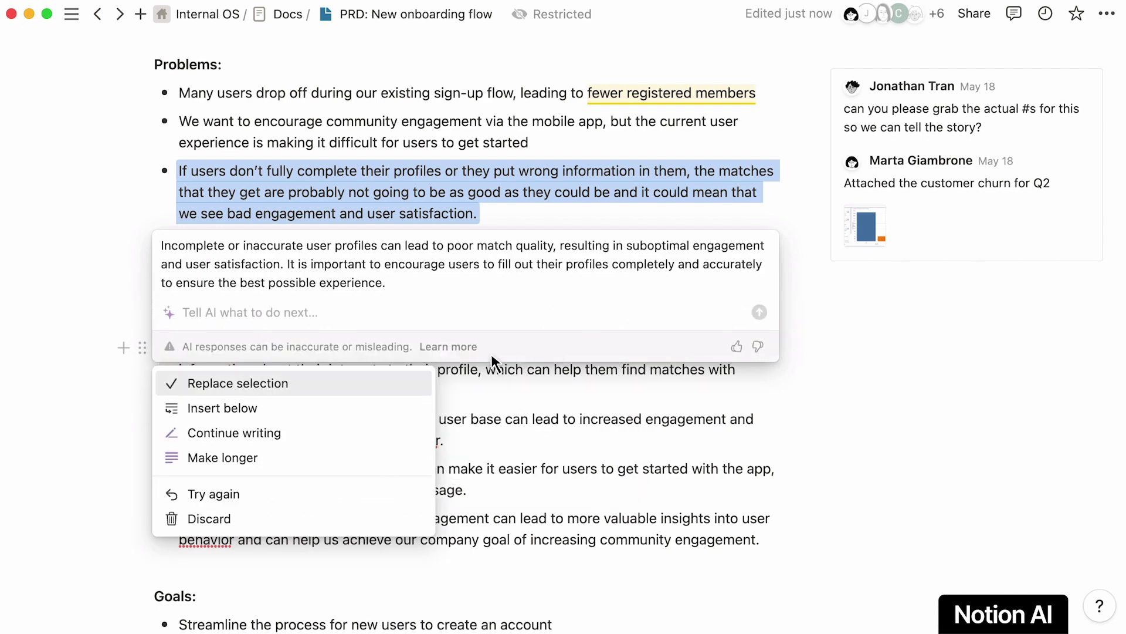
left_click(410, 373)
scroll(410, 373, "down", 8)
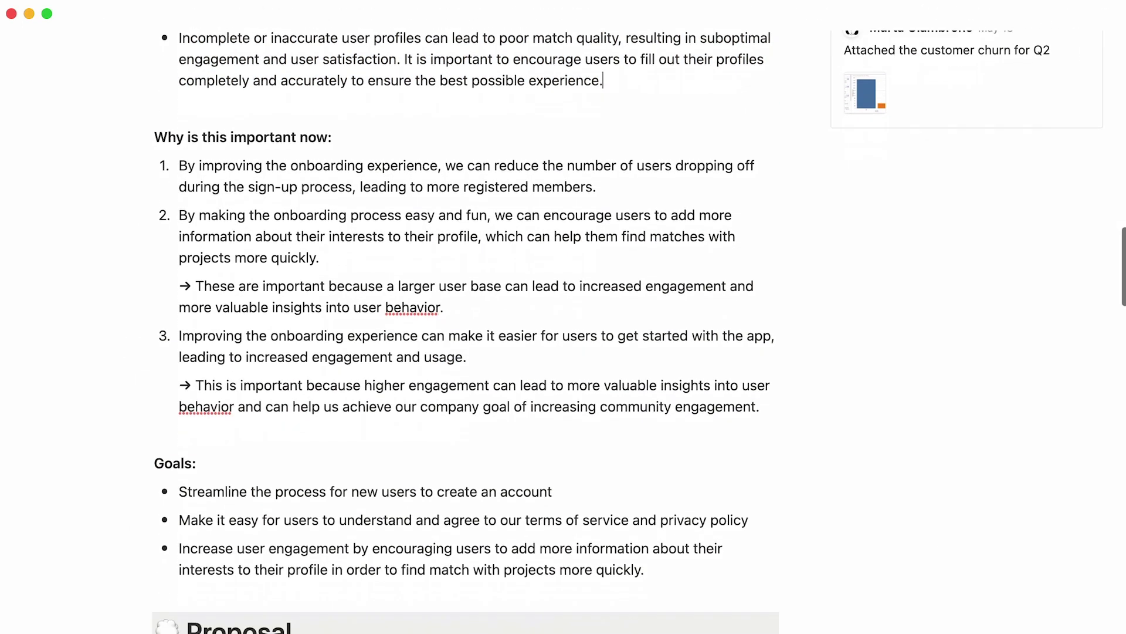
Scroll past the Proposal callout of page mentions down to the four dated Plan milestones
scroll(463, 329, "down", 5)
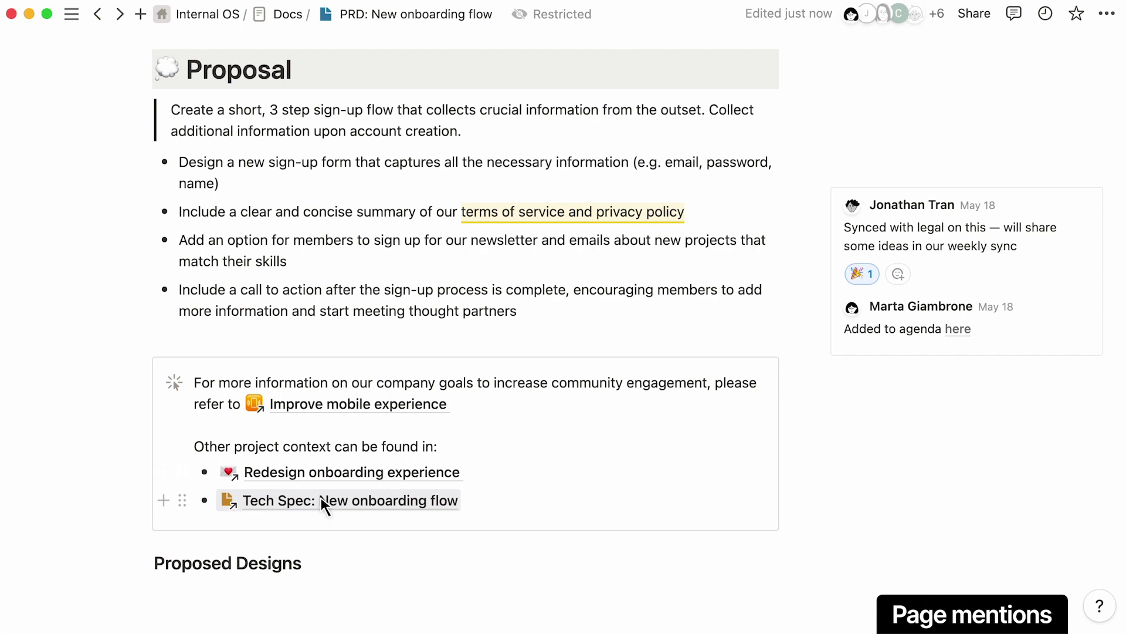
scroll(322, 505, "down", 8)
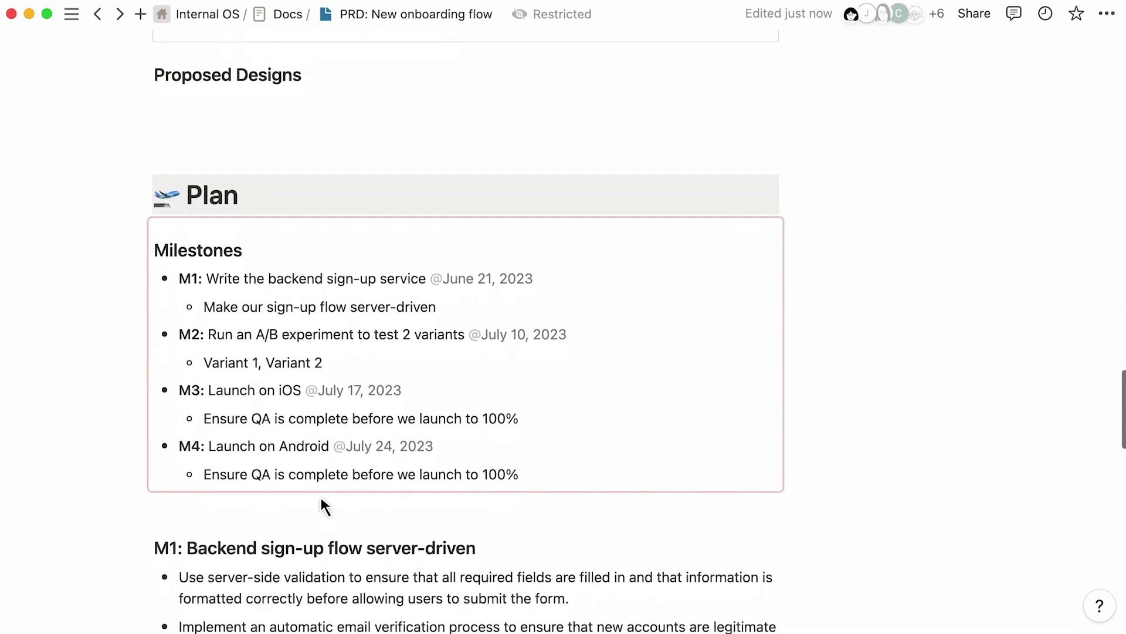
scroll(324, 506, "down", 1)
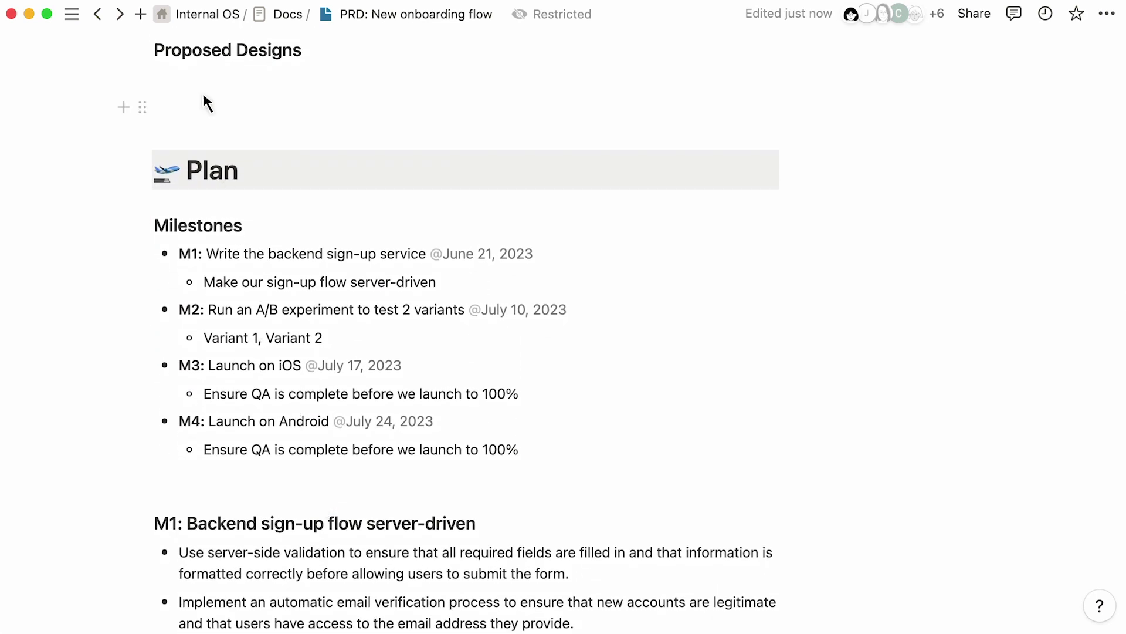
Paste the Figma Sign Up Flow link under Proposed Designs, keeping it as a preview
left_click(199, 73)
right_click(200, 74)
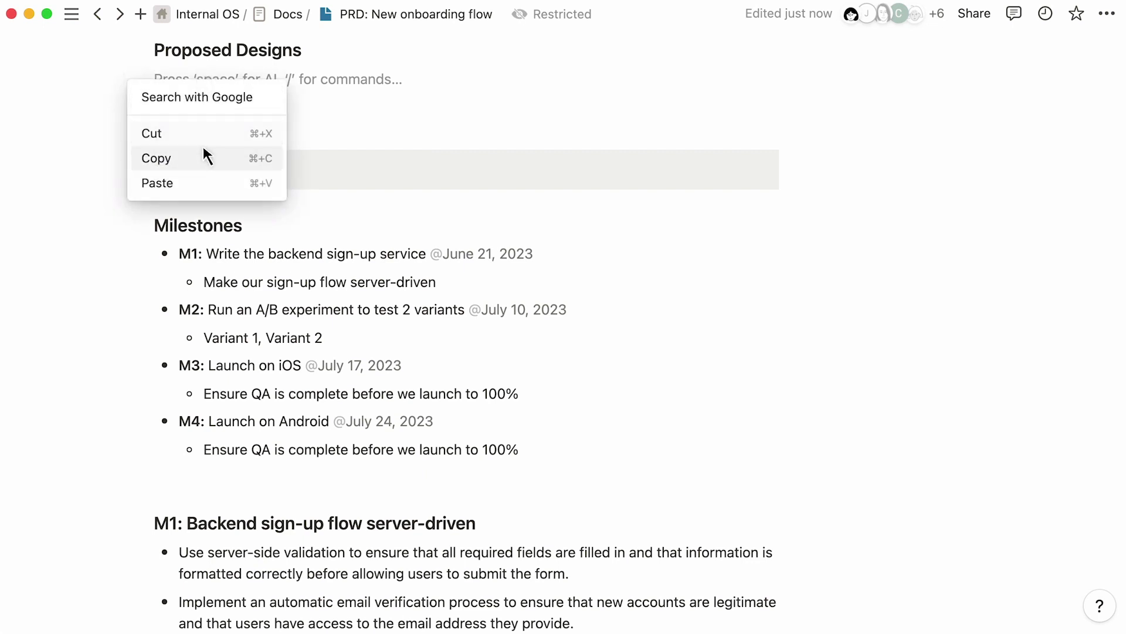
left_click(205, 181)
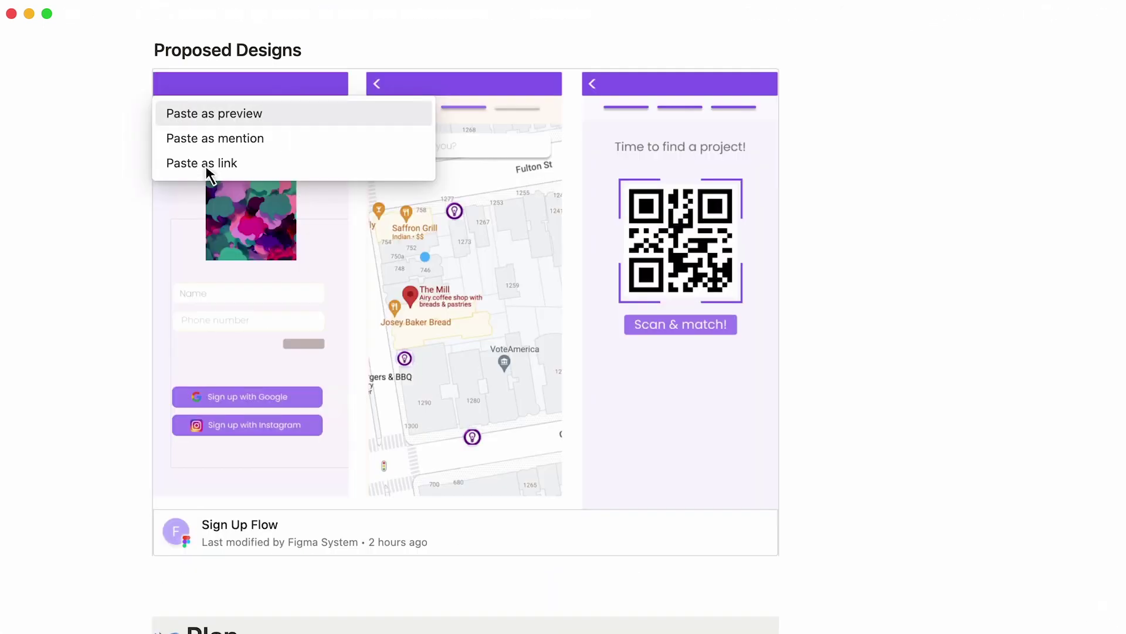
left_click(179, 574)
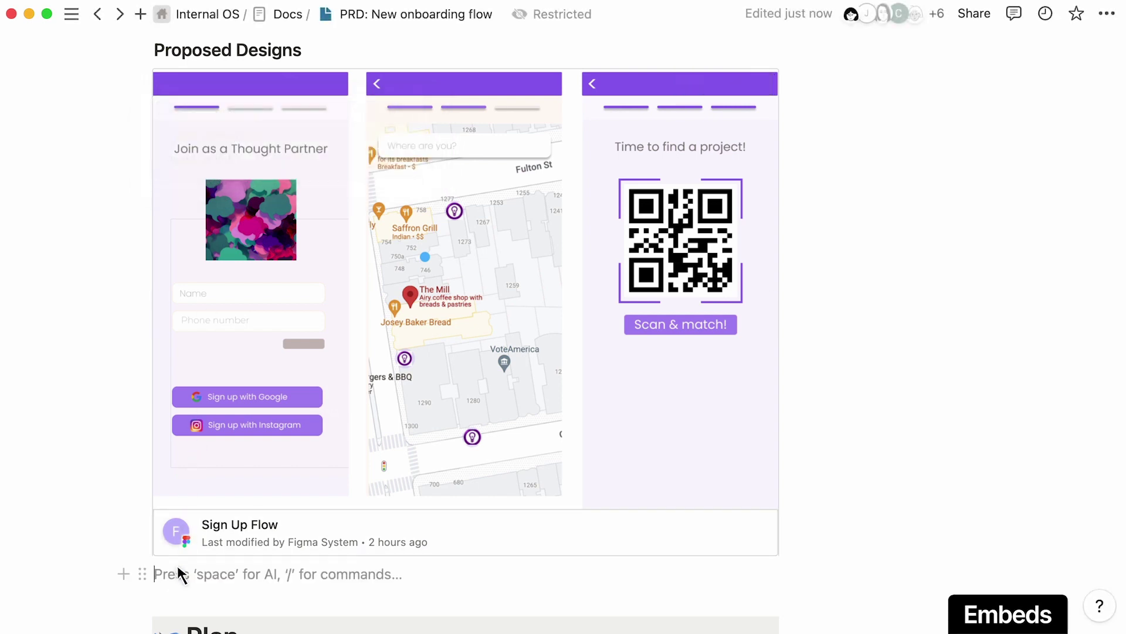
Browse the /embed block options, then clear the command to leave the line empty
type("/embed")
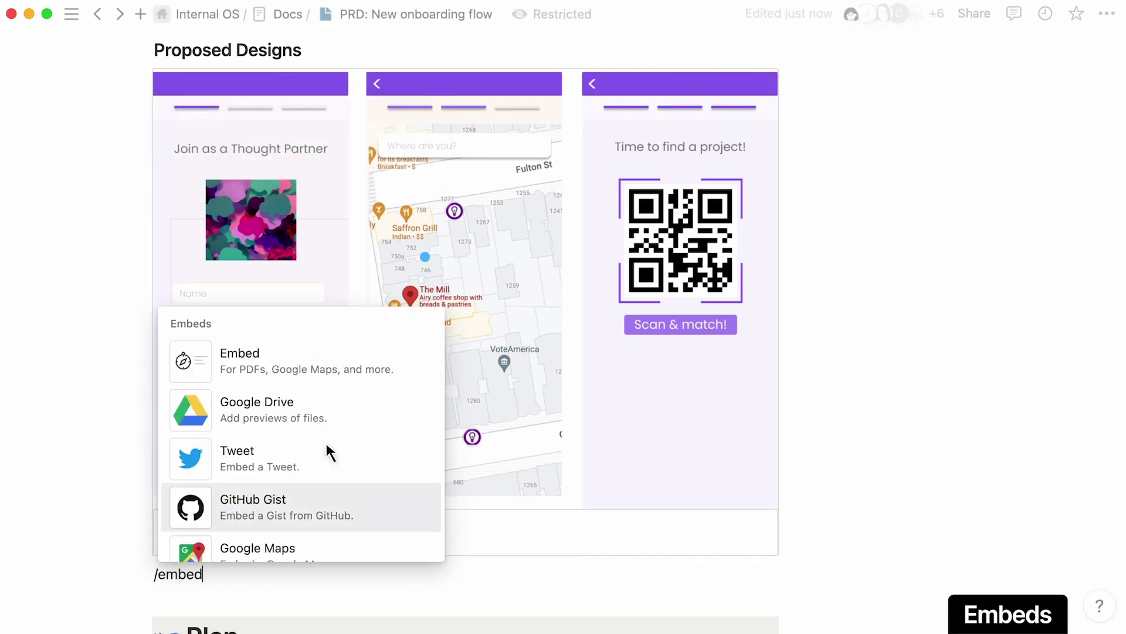
scroll(435, 358, "down", 10)
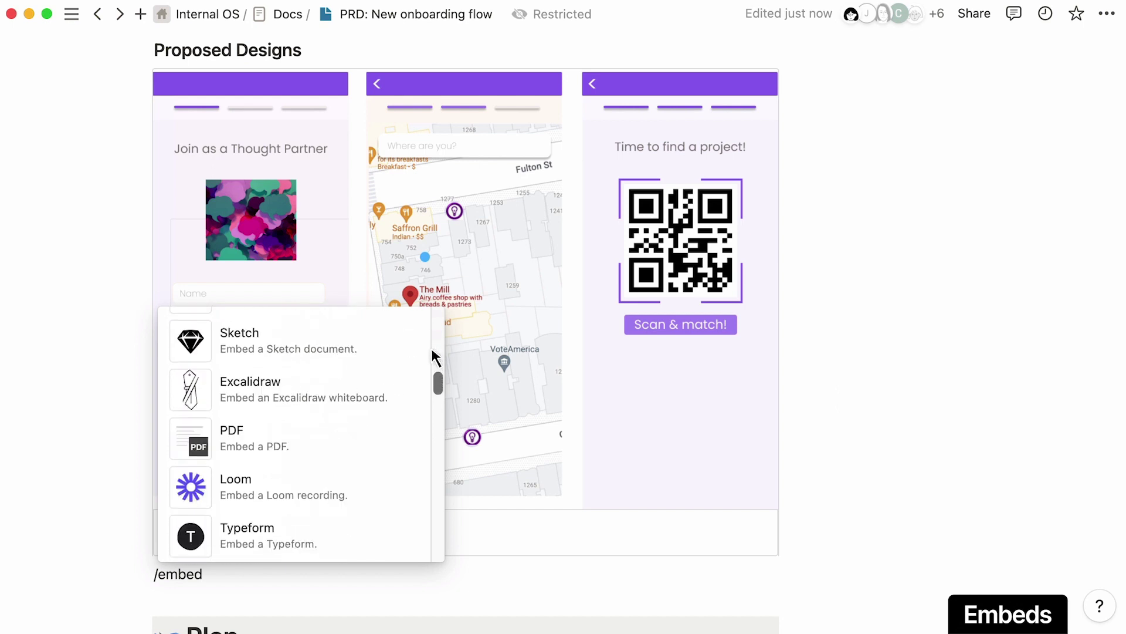
scroll(434, 358, "down", 15)
scroll(435, 358, "down", 15)
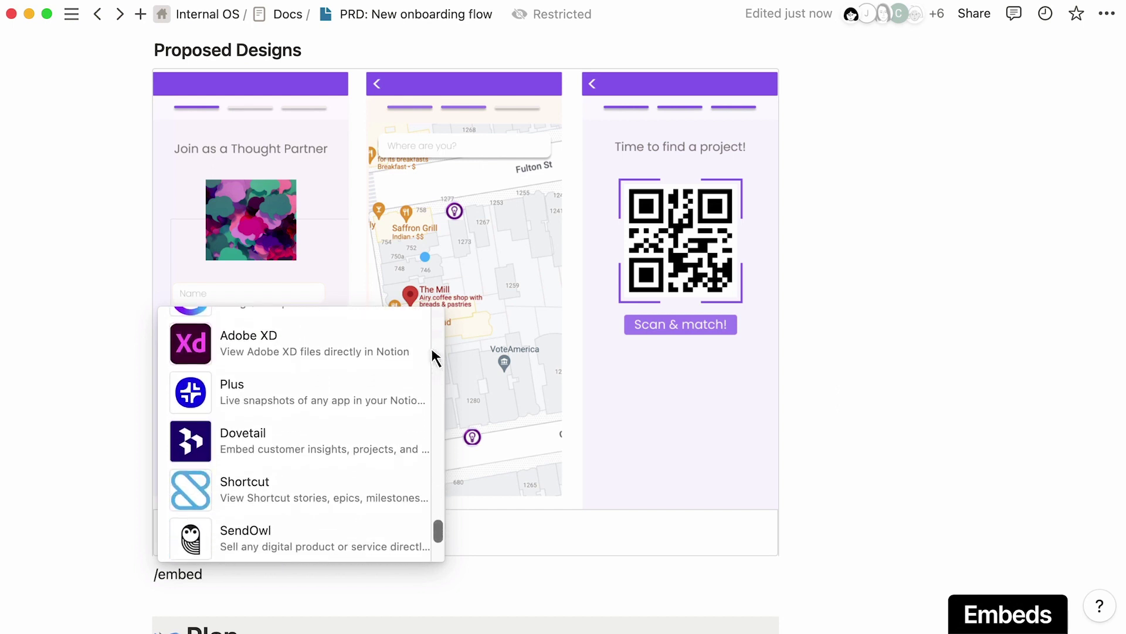
key("BackSpace")
key("BackSpace")
key("BackSpace")
key("BackSpace")
key("BackSpace")
key("BackSpace")
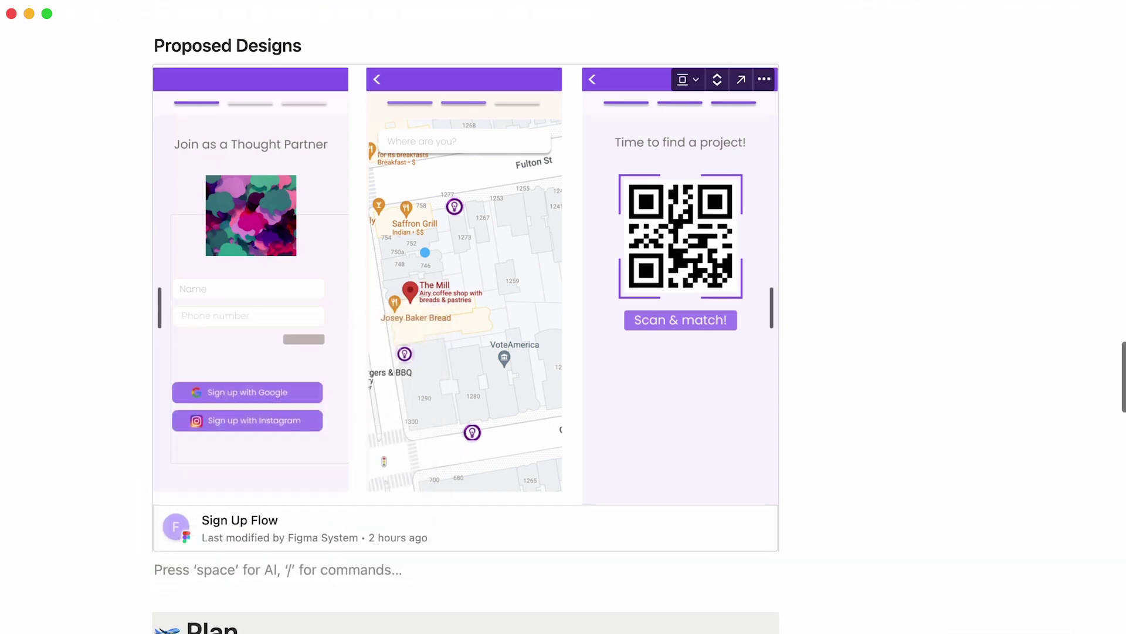
scroll(465, 329, "down", 10)
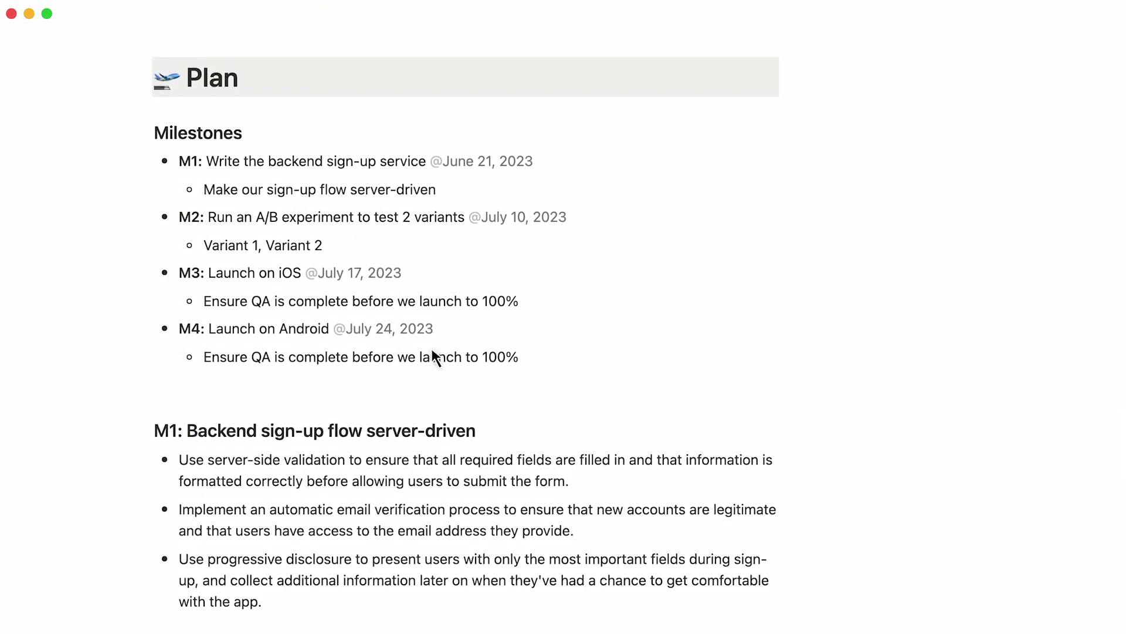
From the synced Milestones block's '5 other pages' list, open GTM Launch Plan: New onboarding
left_click(547, 152)
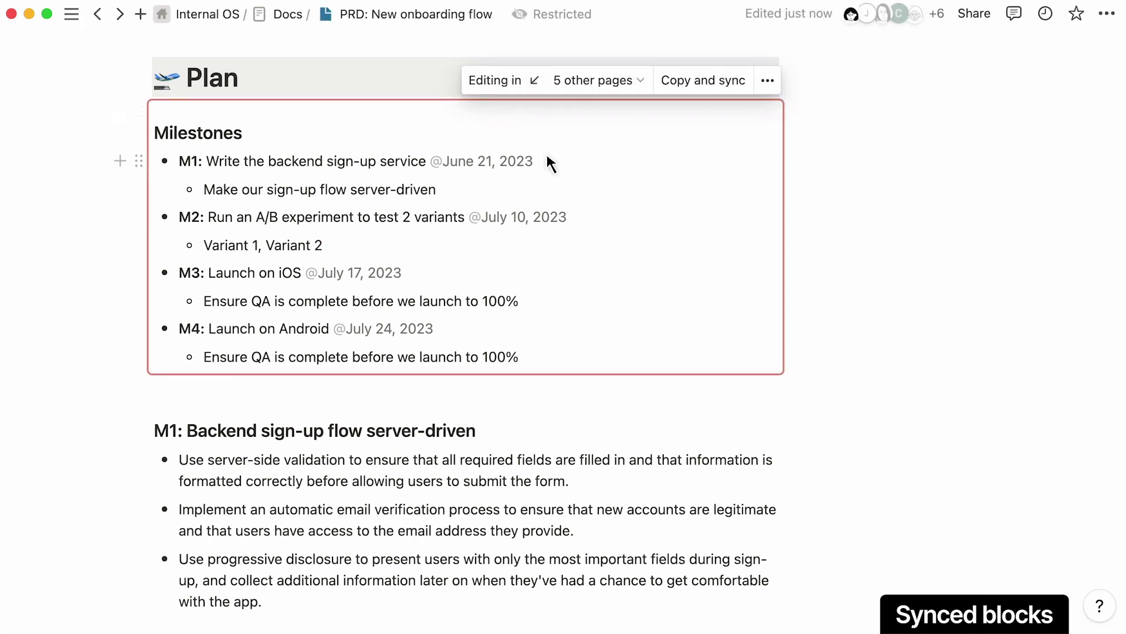
left_click(643, 81)
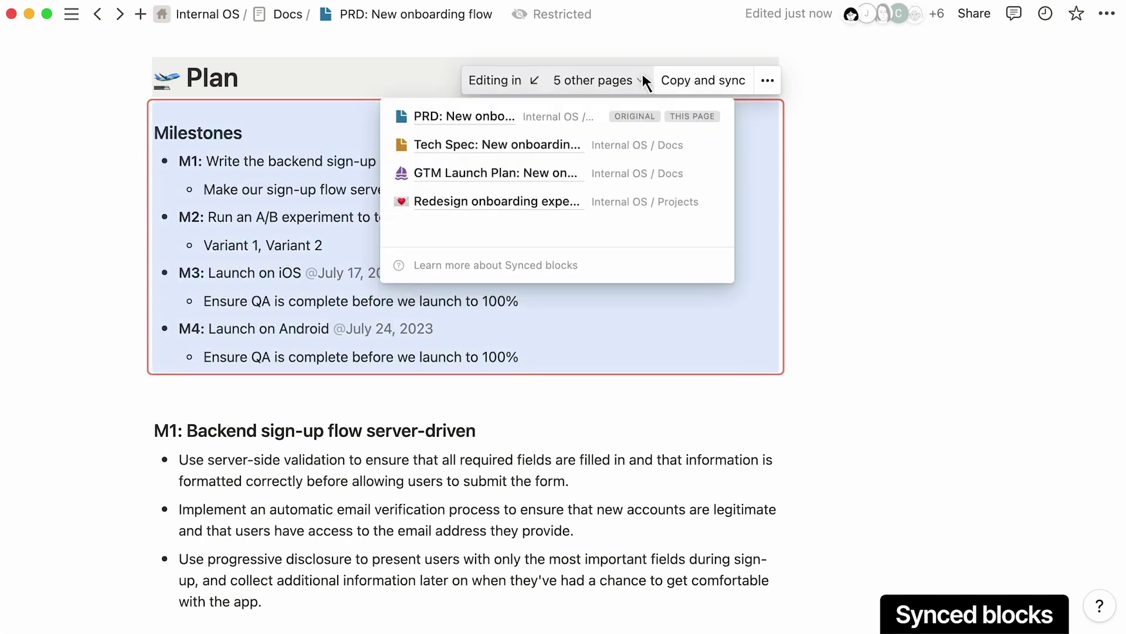
left_click(513, 171)
left_click(639, 147)
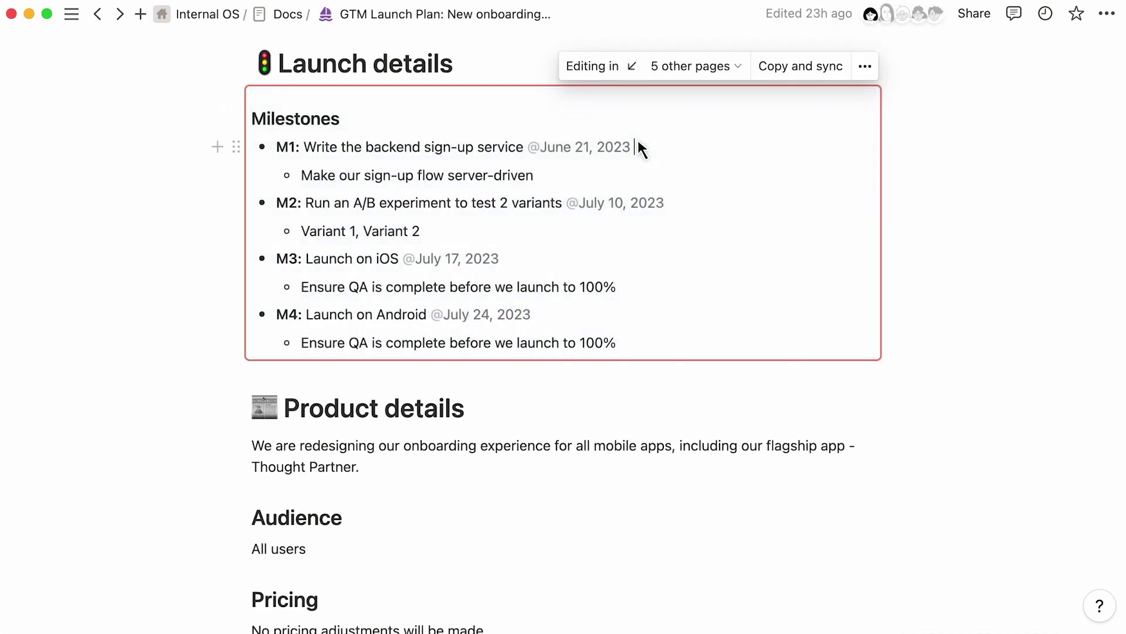
key("BackSpace")
type("@remind july")
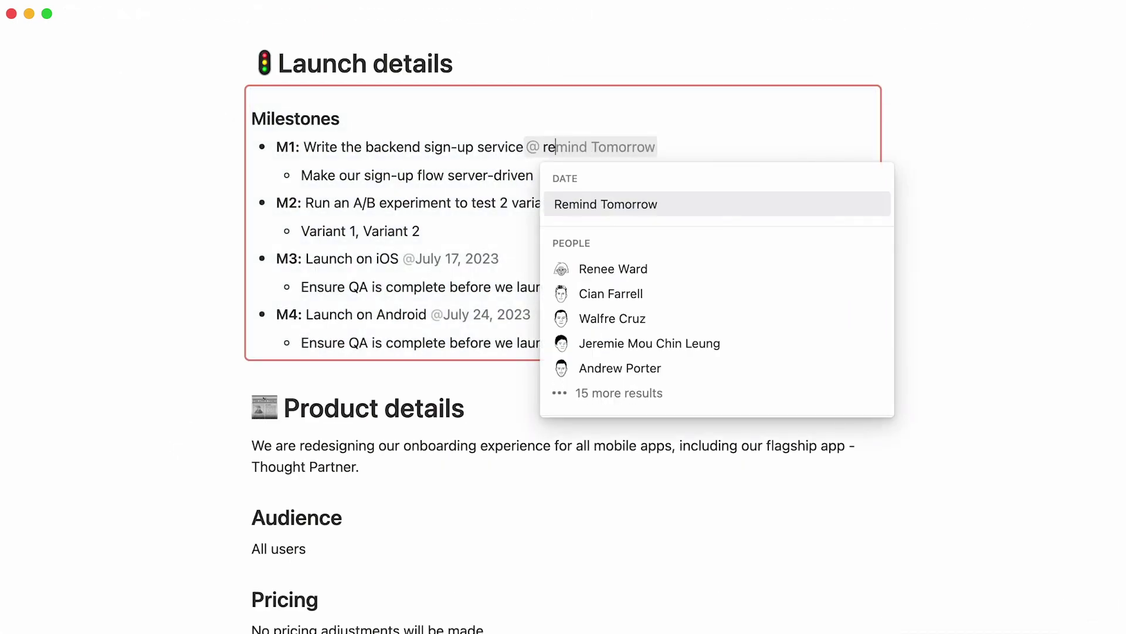
type("7 2023")
key("Return")
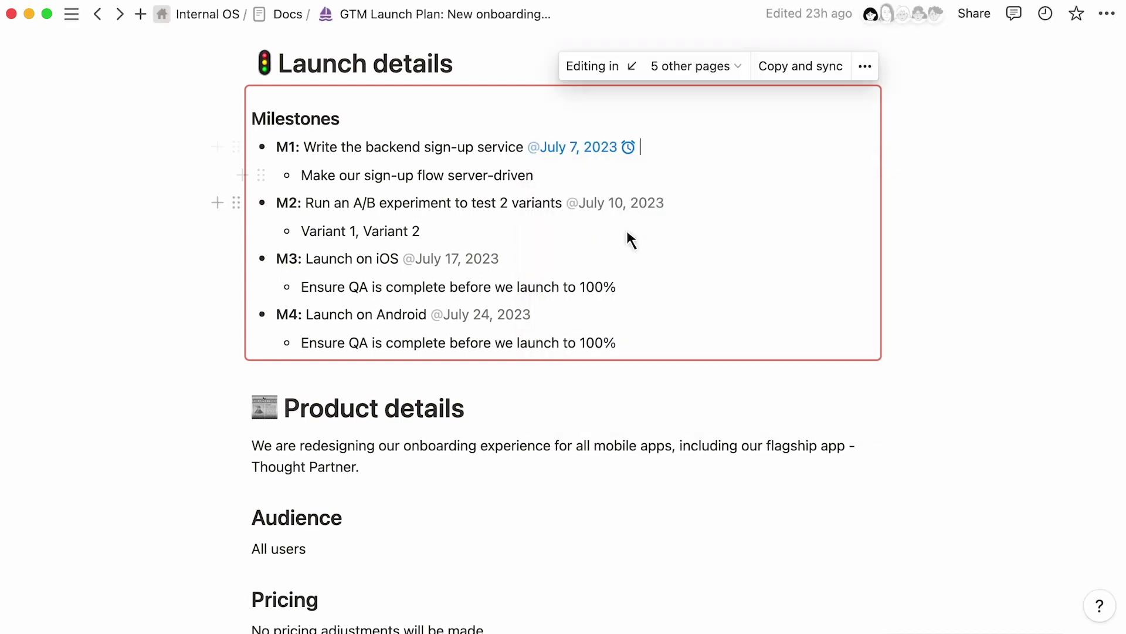
Add a red 'Launch to 5%' sub-item under M3, then return to PRD: New onboarding flow
left_click(617, 287)
key("Return")
type("Launch to")
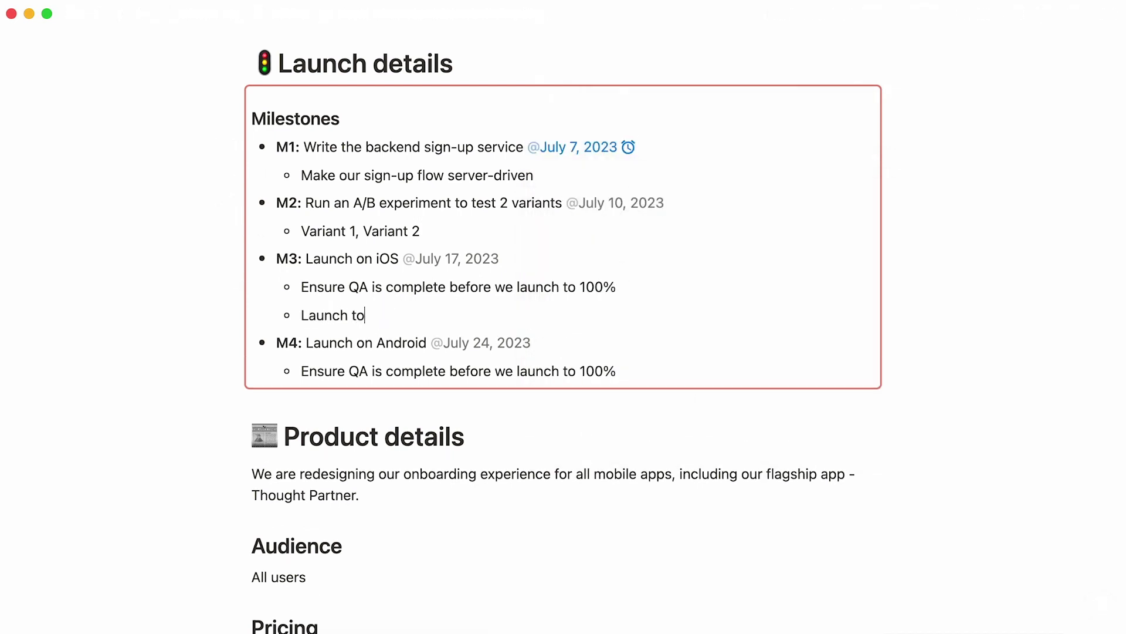
type(" 5%")
triple_click(528, 304)
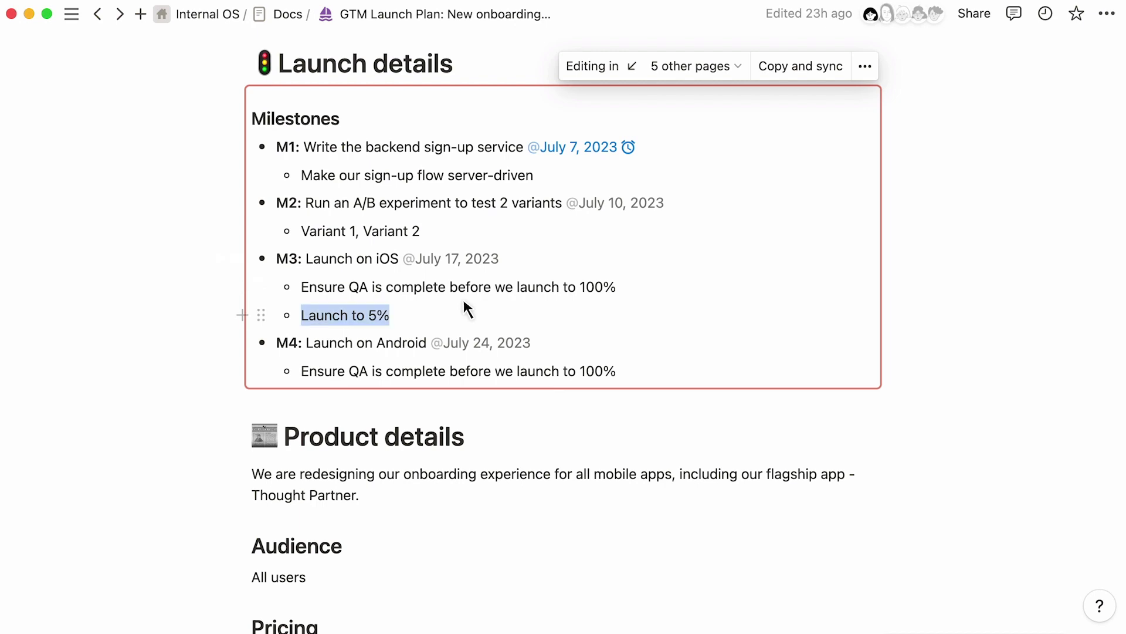
left_click(719, 281)
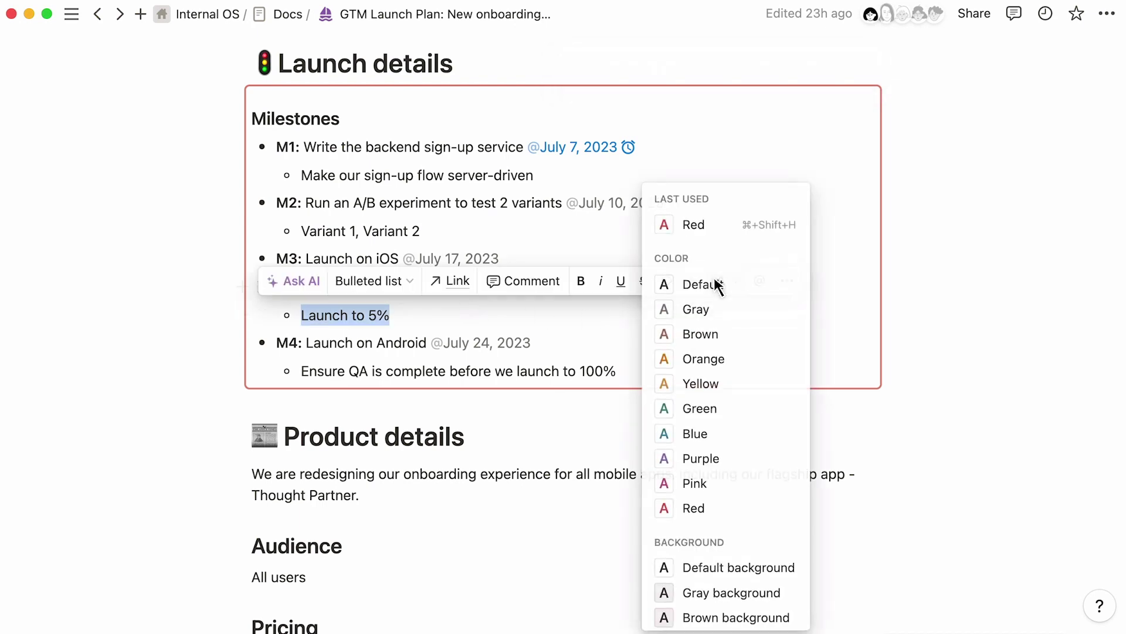
left_click(721, 225)
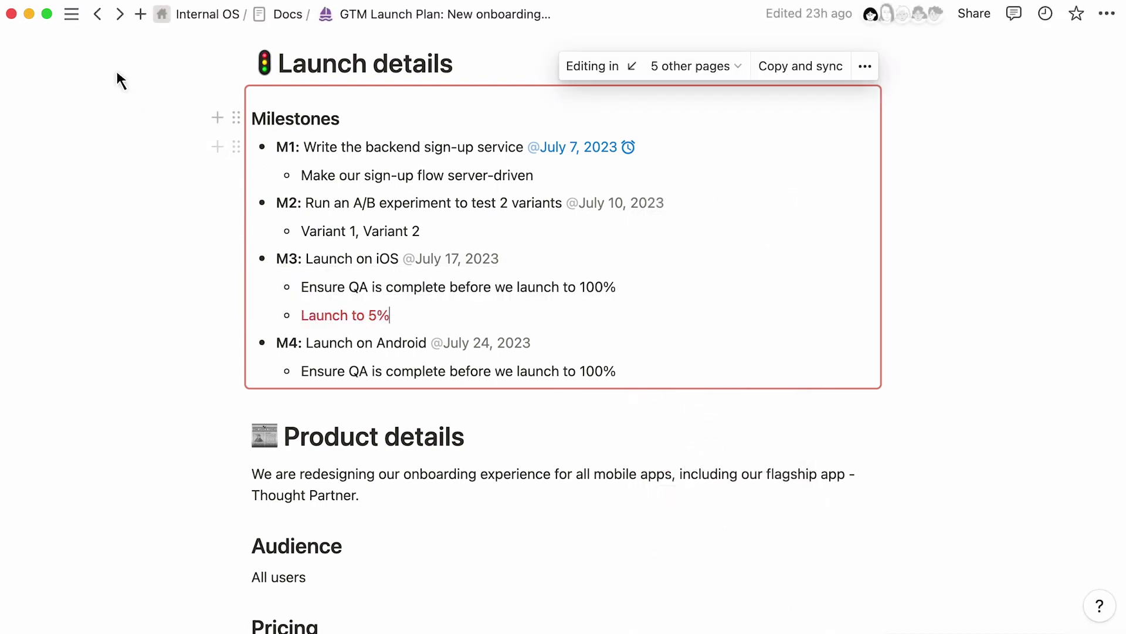
left_click(97, 14)
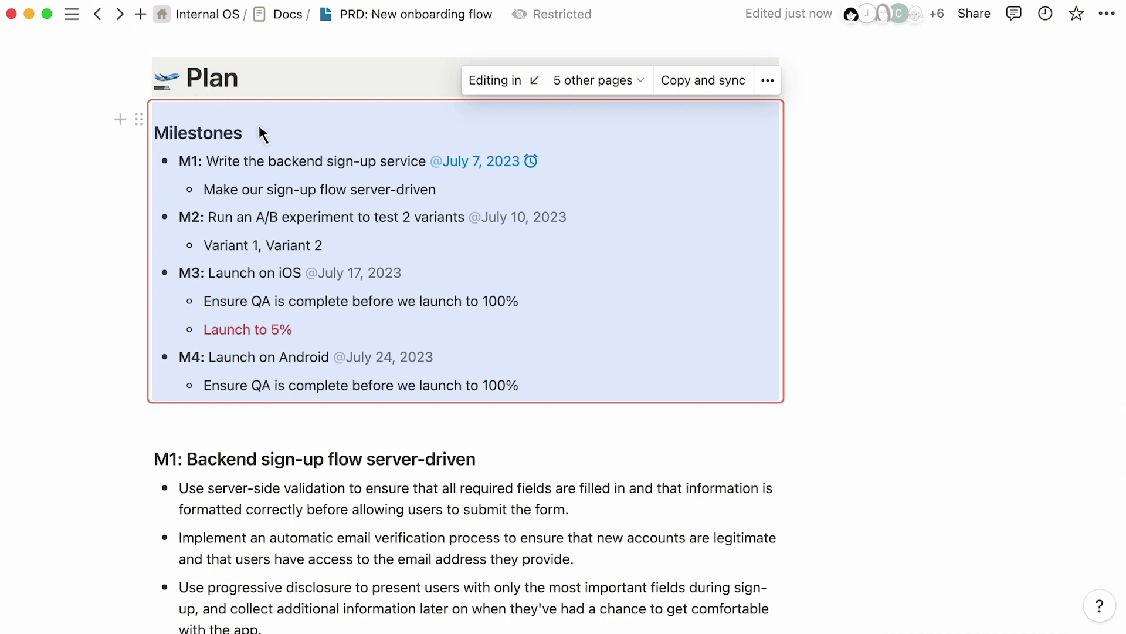
Review everyone with access in the page's Share settings
scroll(54, 282, "down", 6)
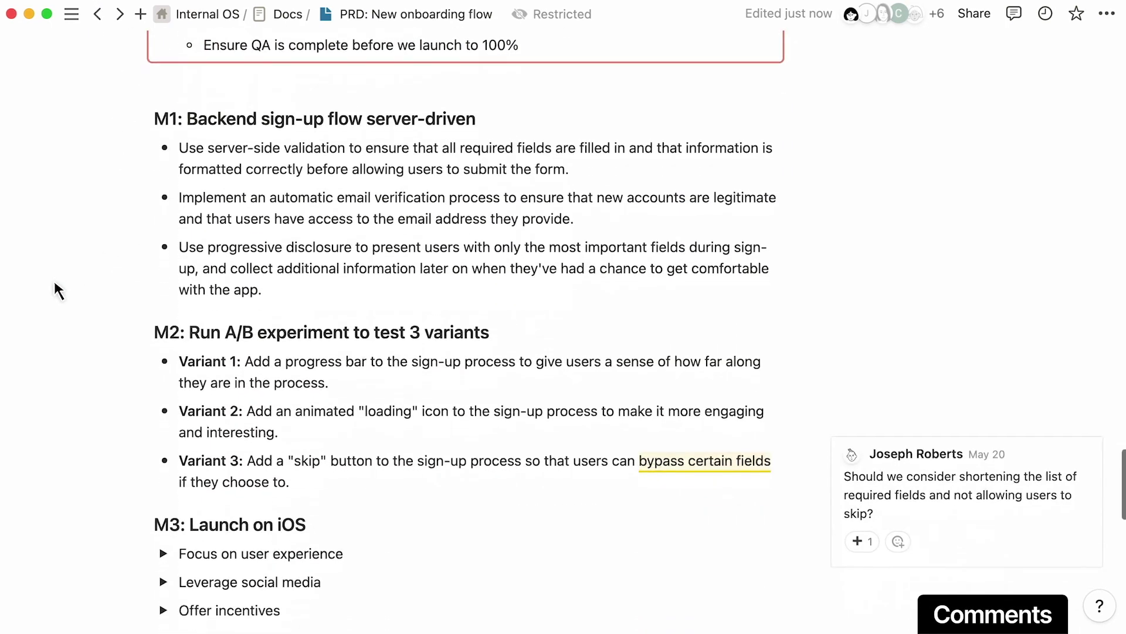
scroll(54, 278, "down", 1)
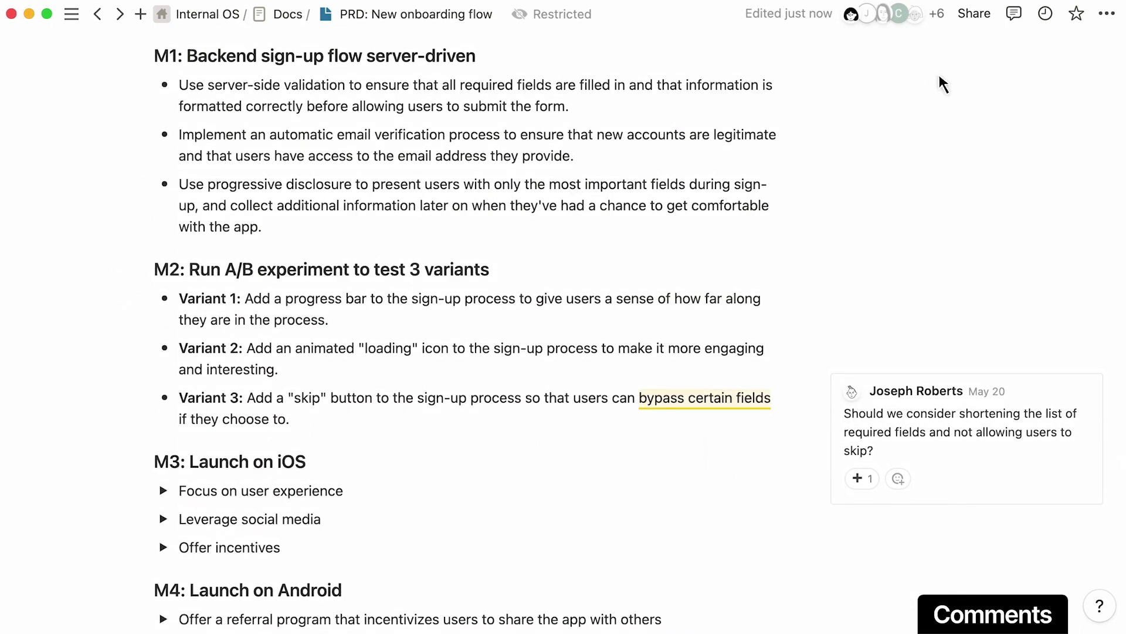
left_click(976, 15)
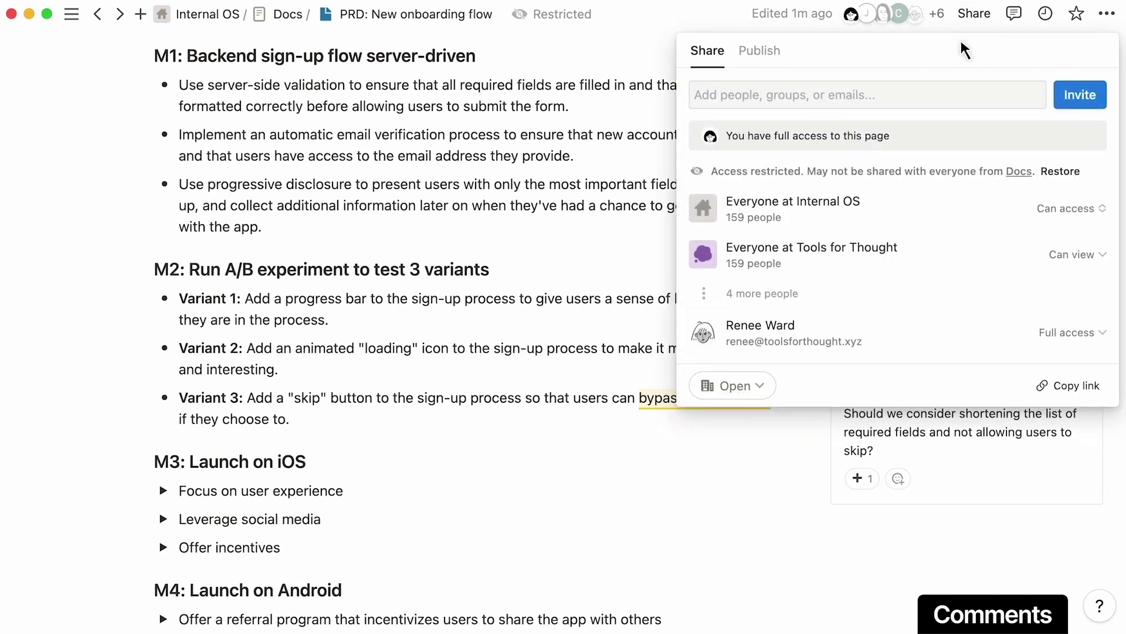
left_click(822, 288)
left_click(627, 442)
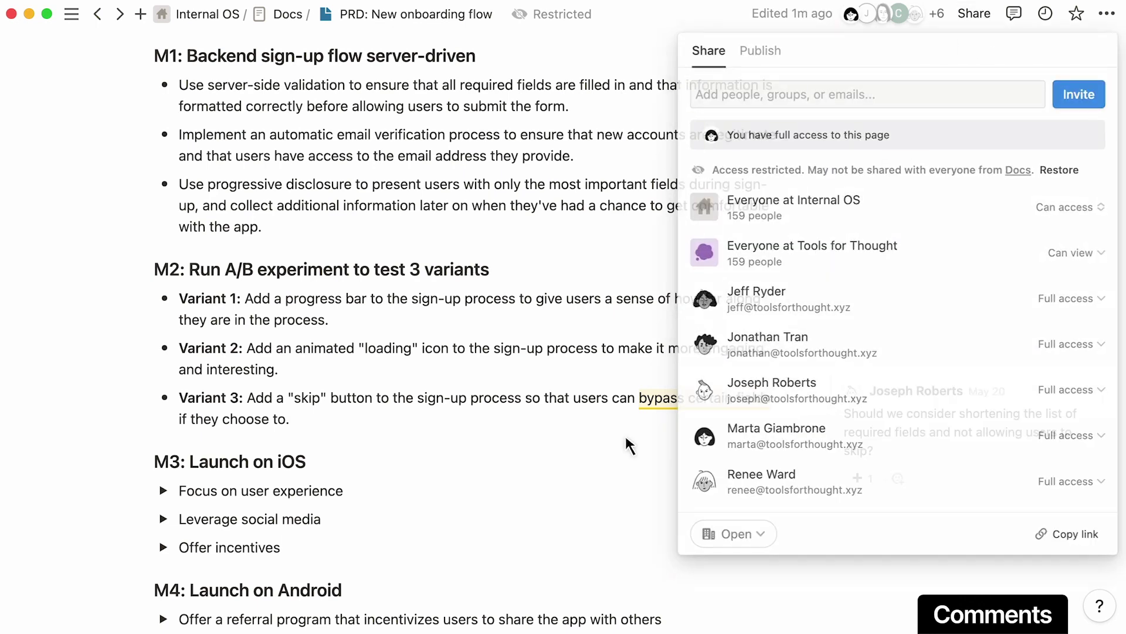
Reply 'Adding meeting' to the comment about bypassing certain fields
left_click(889, 425)
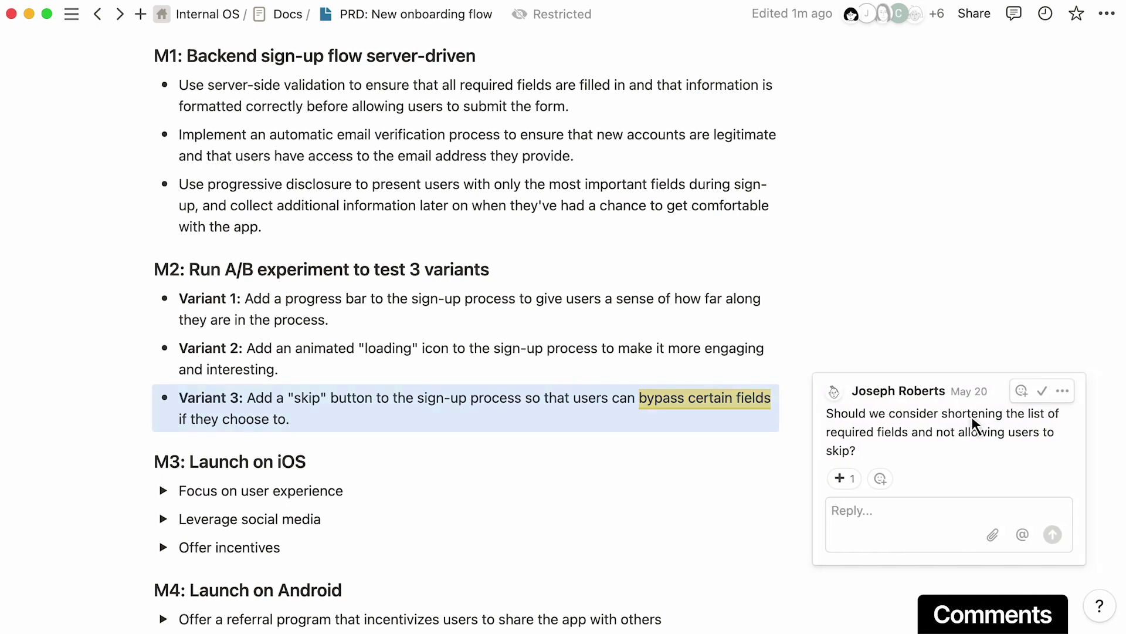
left_click(906, 512)
type("Adding to the agenda of")
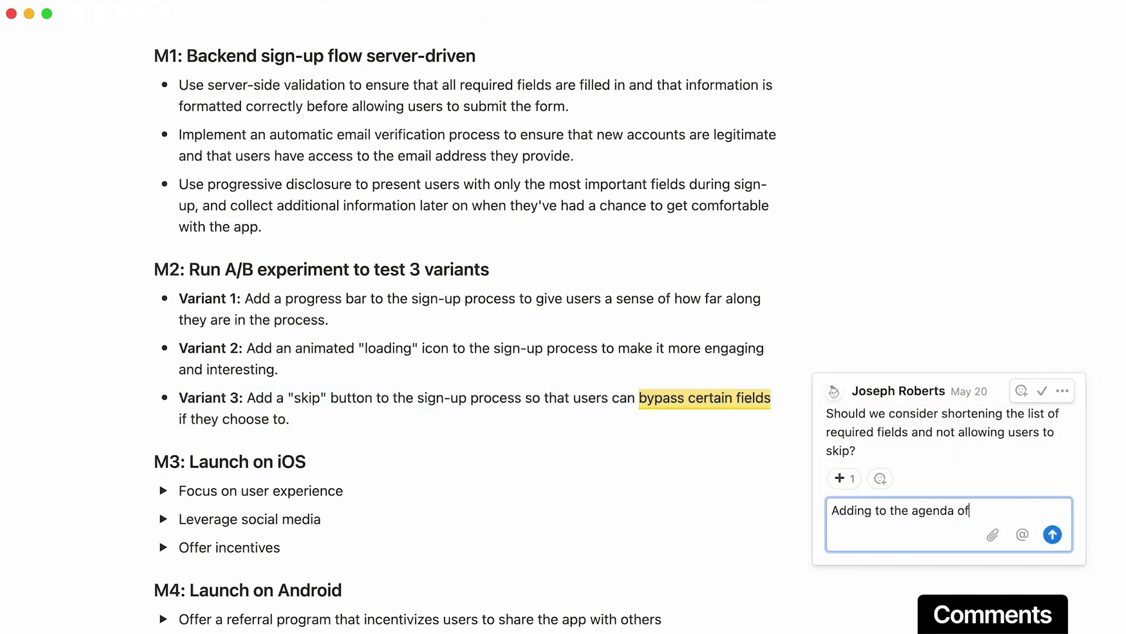
type(" meeting")
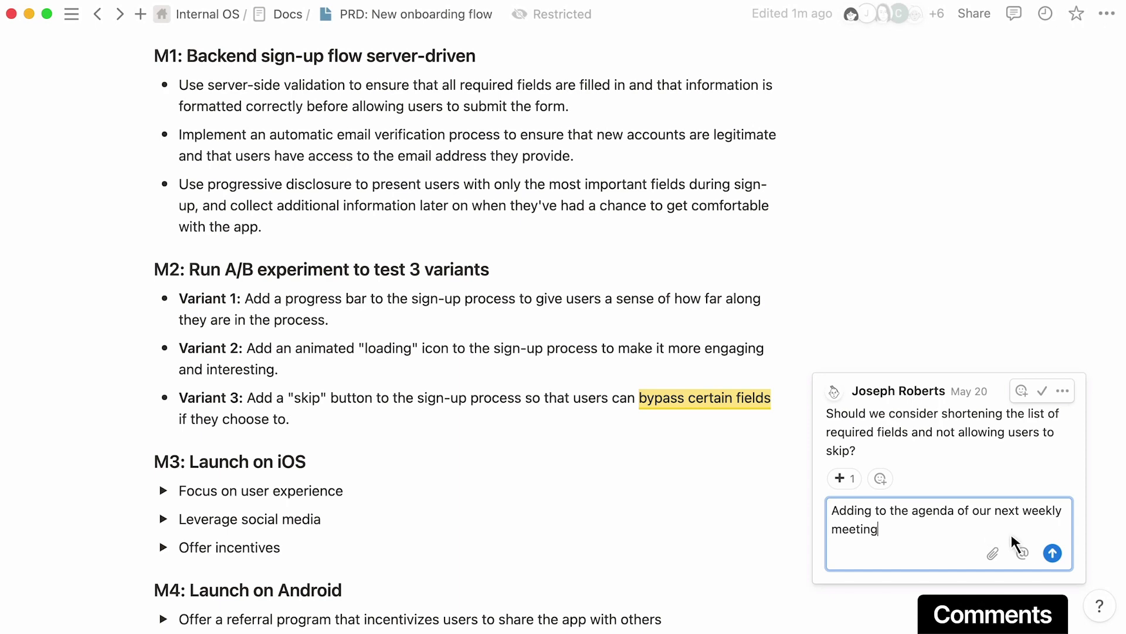
left_click(1053, 534)
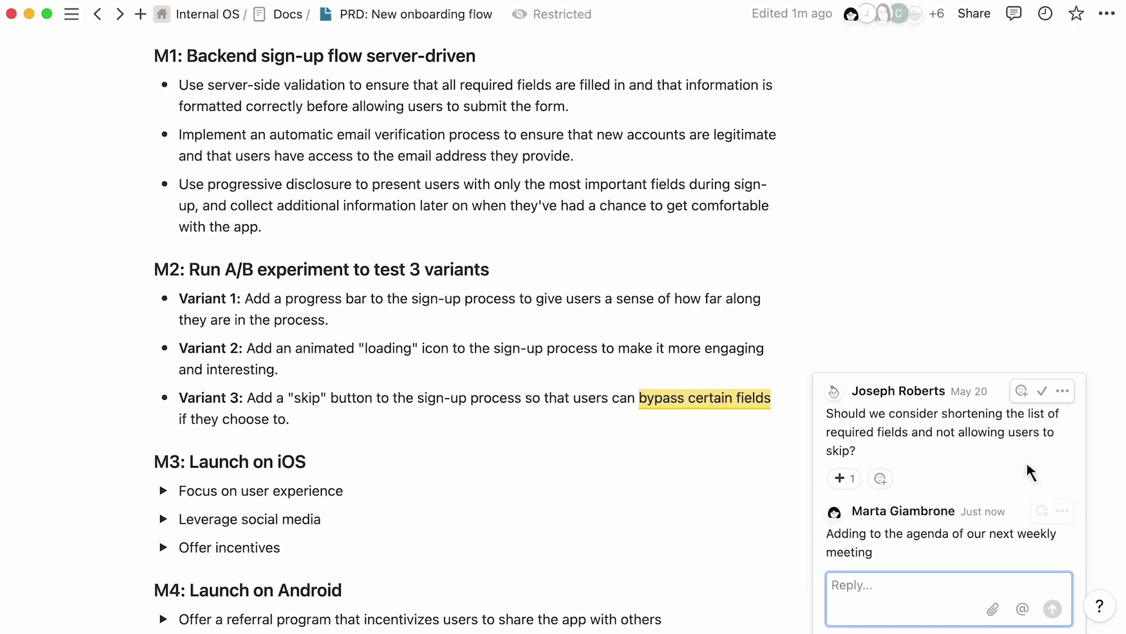
React with a green ✅ check mark to the second comment in the Comments list
left_click(1014, 14)
scroll(1112, 100, "down", 3)
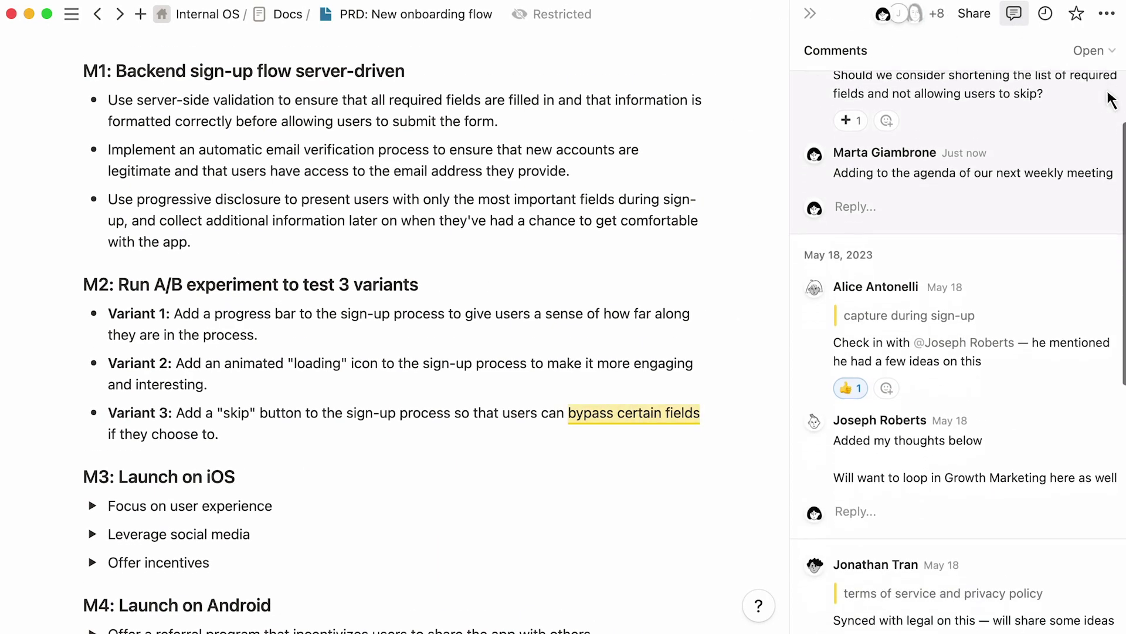
scroll(1112, 100, "down", 2)
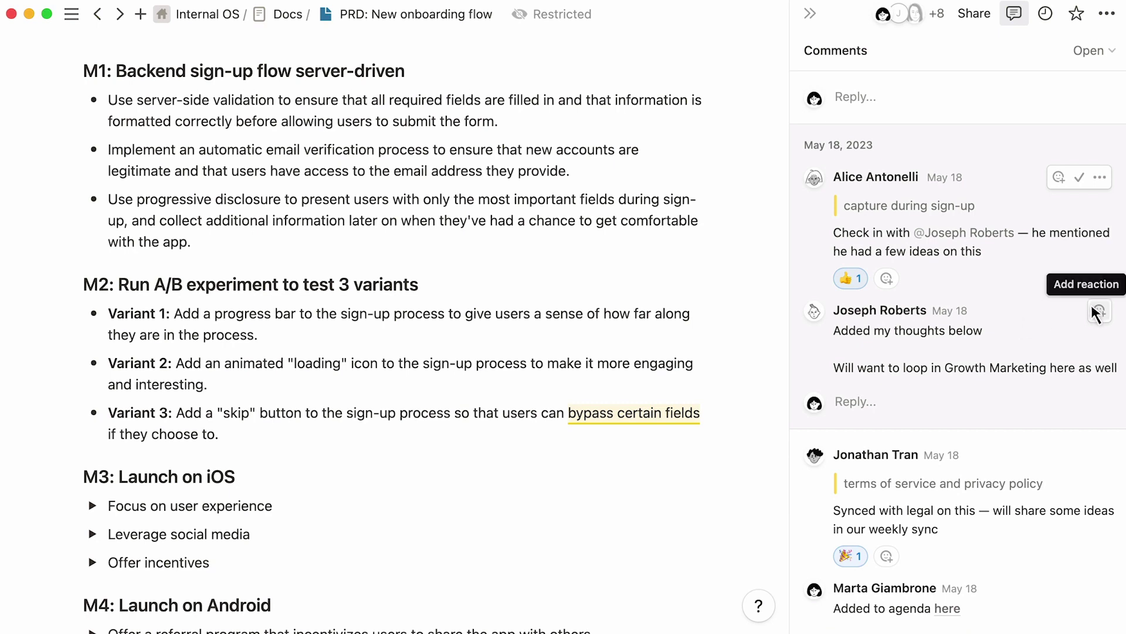
left_click(1095, 311)
left_click(785, 402)
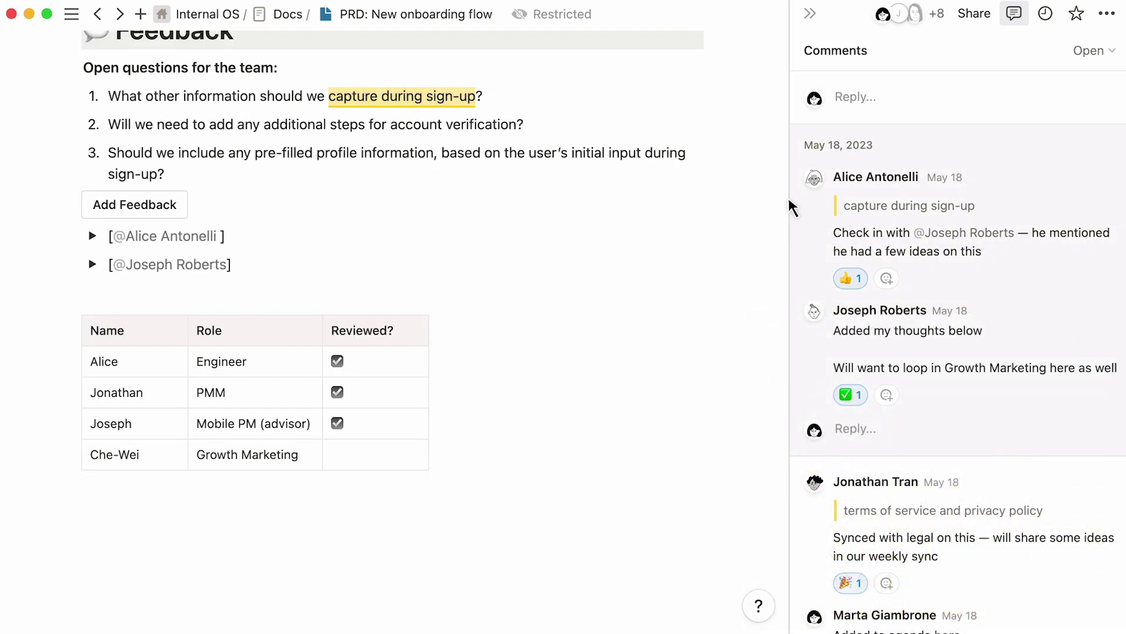
left_click(806, 12)
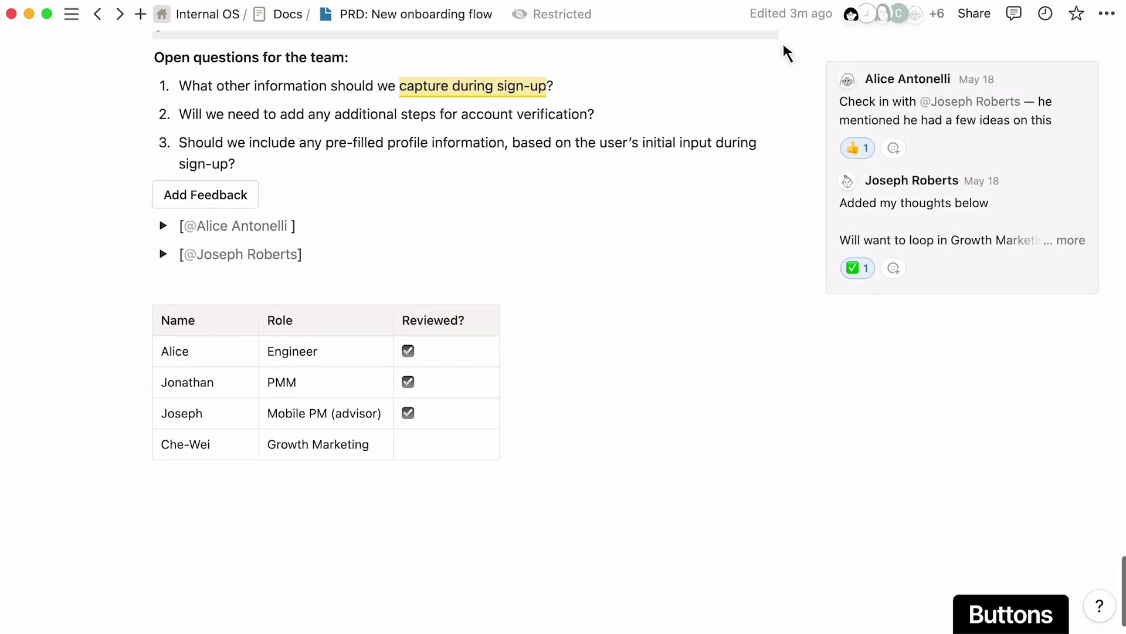
Insert a new feedback toggle via Add Feedback and return to the Docs database
scroll(783, 41, "up", 1)
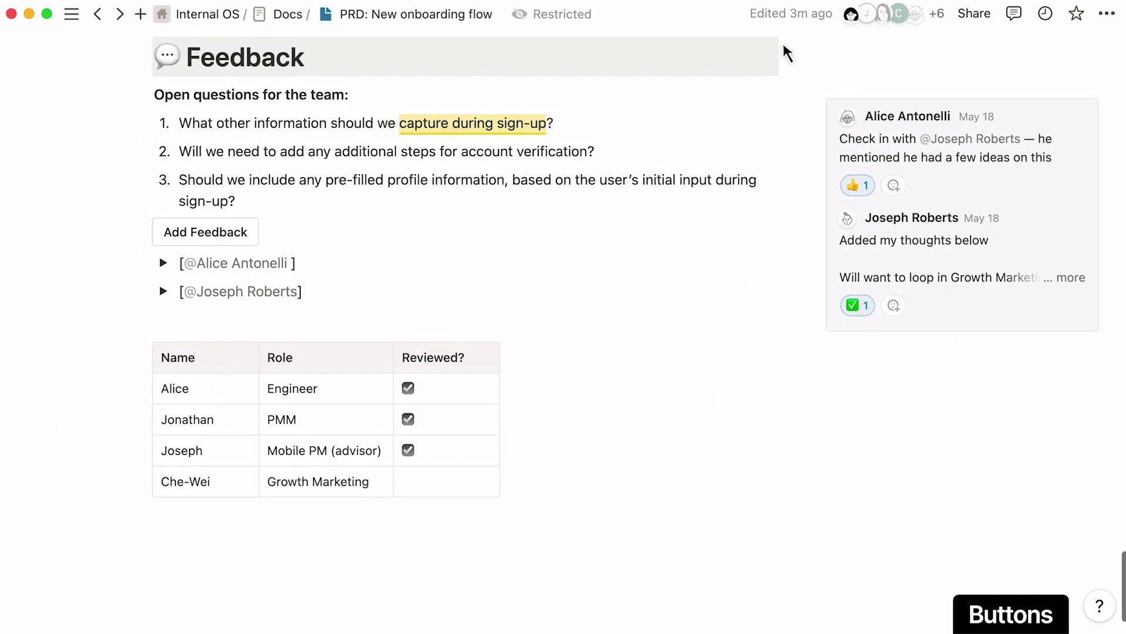
left_click(247, 218)
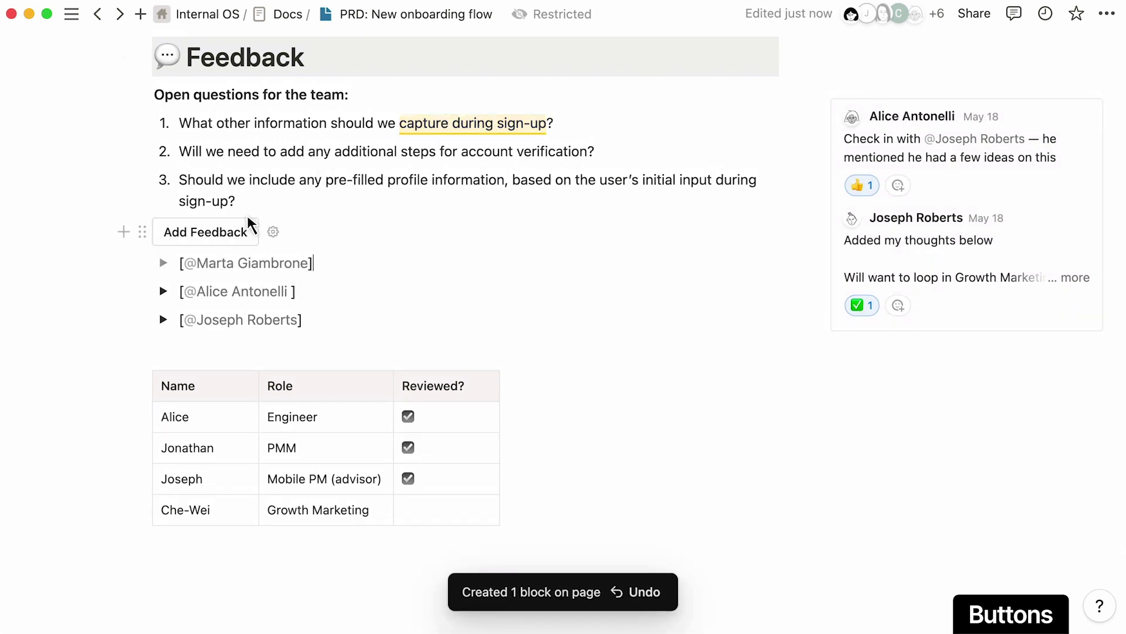
left_click(280, 17)
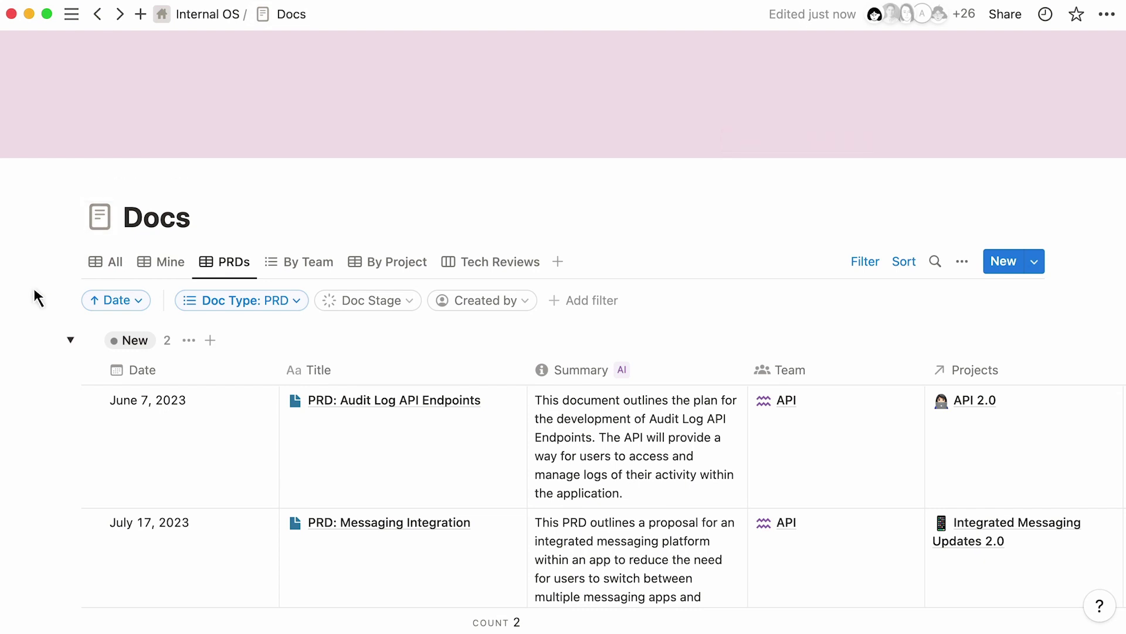
Collapse the New and Draft PRD groups and scroll down to the Proposed group
left_click(67, 334)
left_click(68, 385)
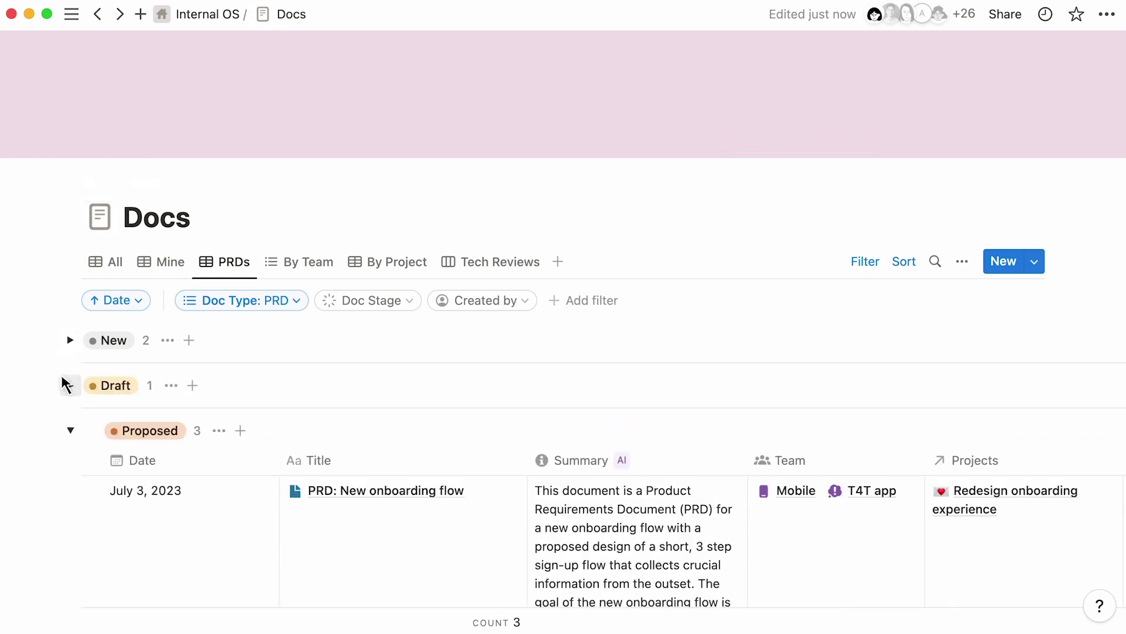
scroll(21, 406, "down", 5)
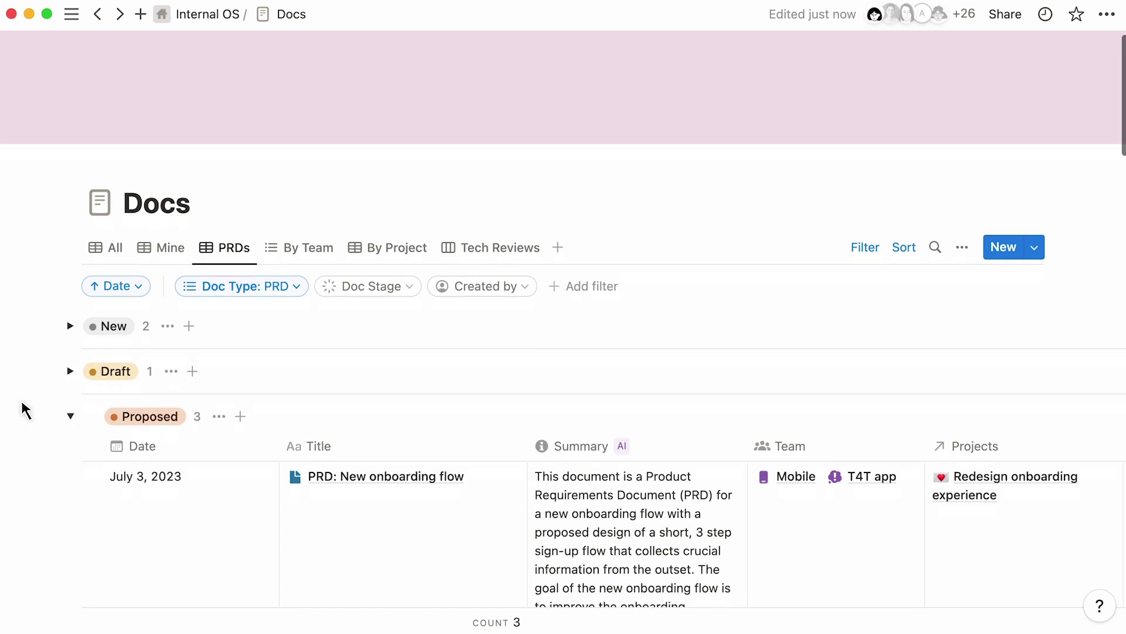